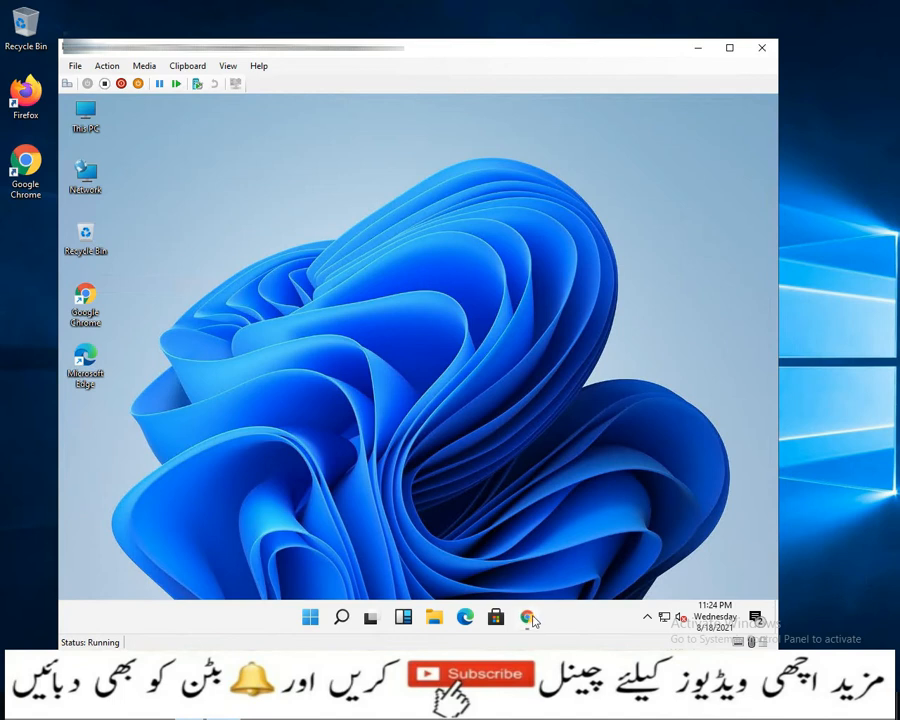
# - Review the Trusted Platform Module description in the open Chrome search results, highlight its text, and minimize the browser
pyautogui.click(528, 618)
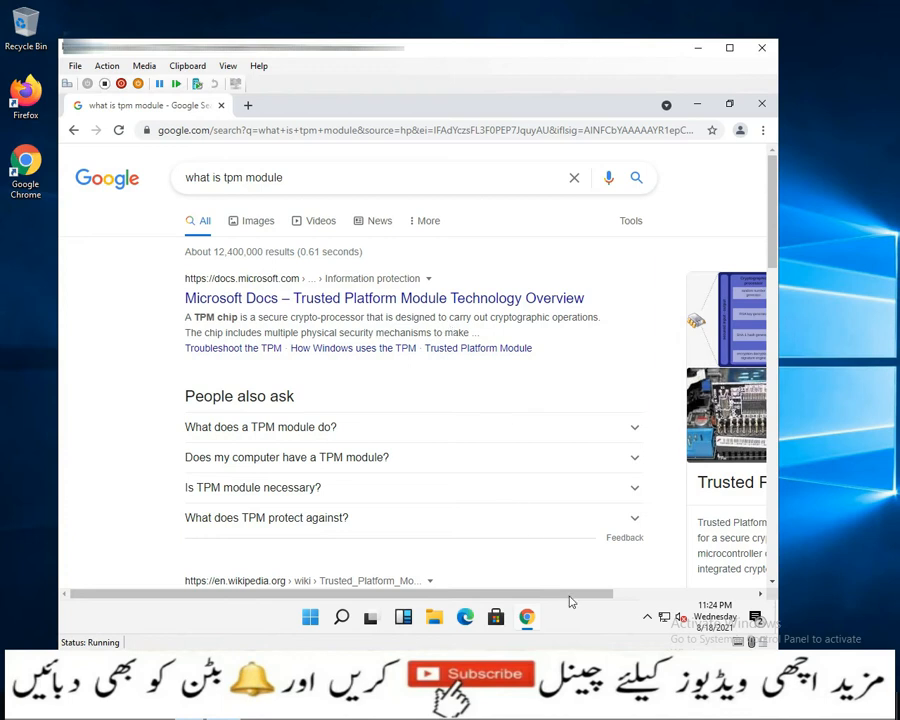
pyautogui.moveTo(575, 597); pyautogui.dragTo(714, 584)
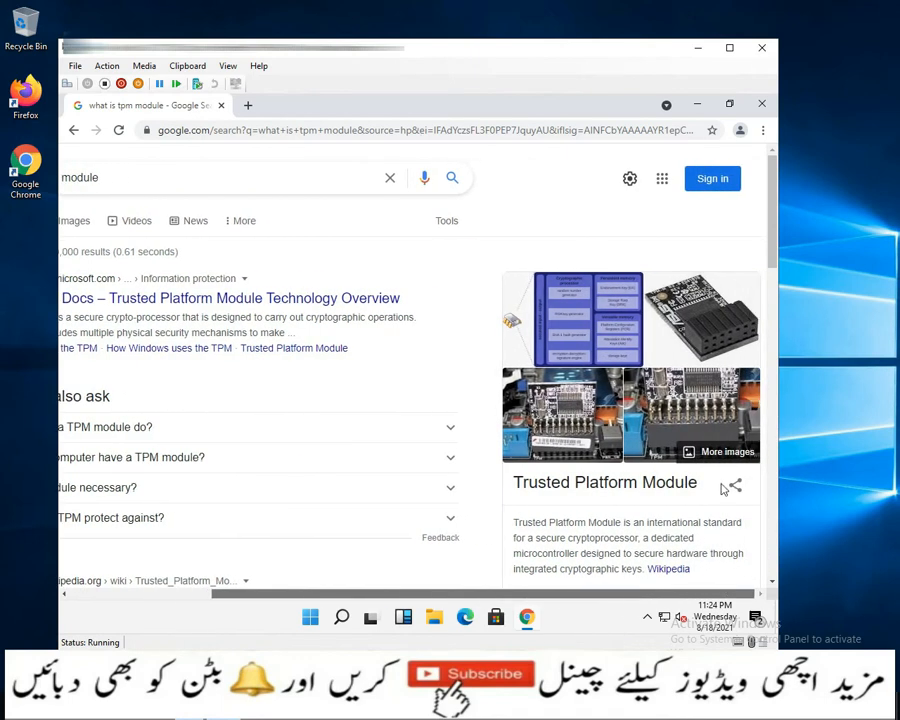
pyautogui.scroll(-2, 722, 488)
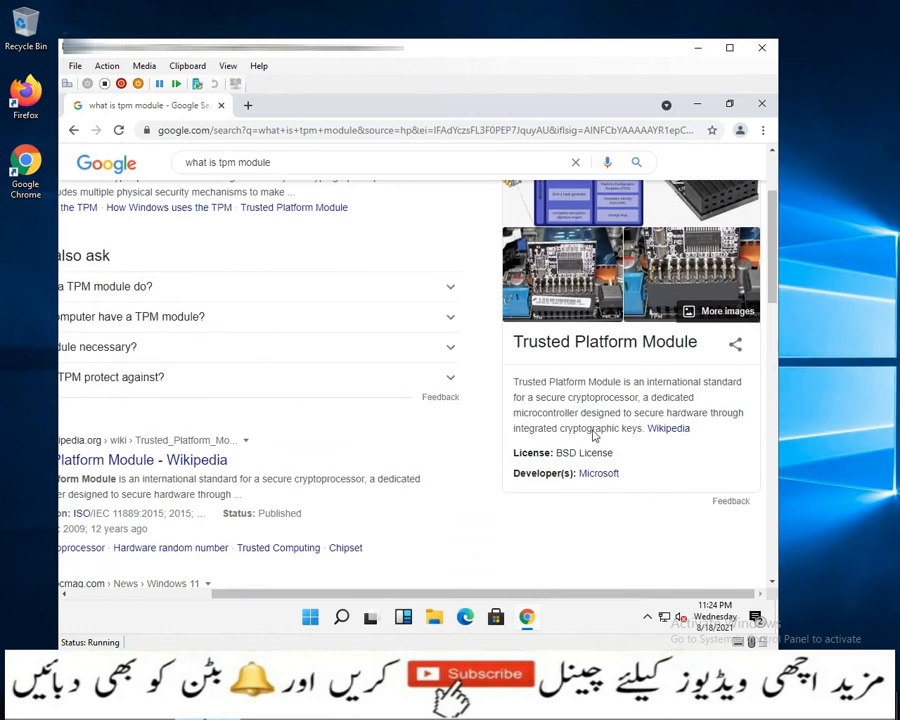
pyautogui.moveTo(515, 381); pyautogui.dragTo(643, 428)
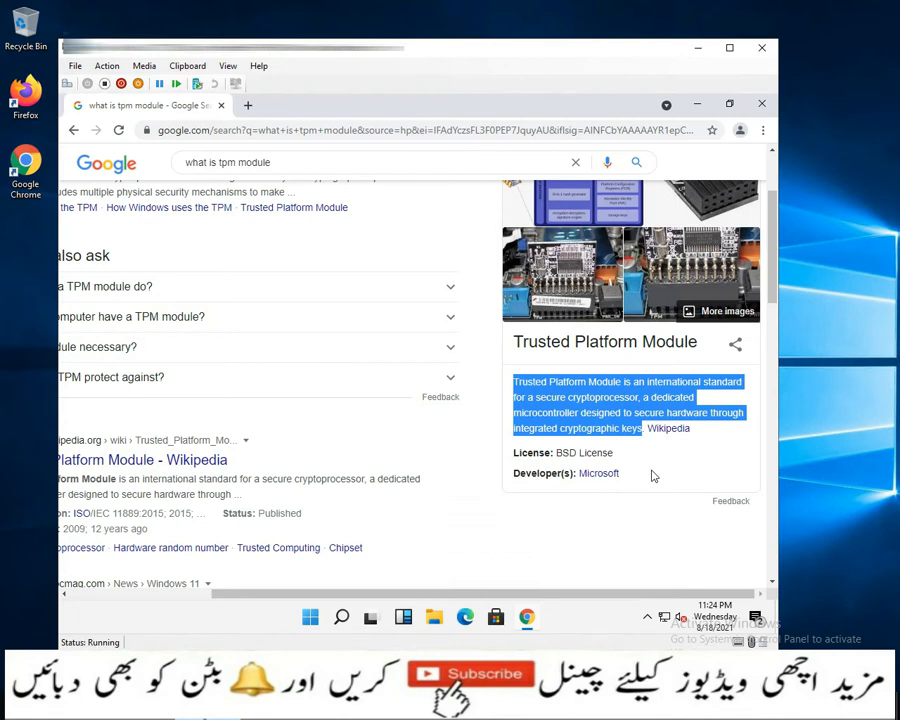
pyautogui.click(702, 107)
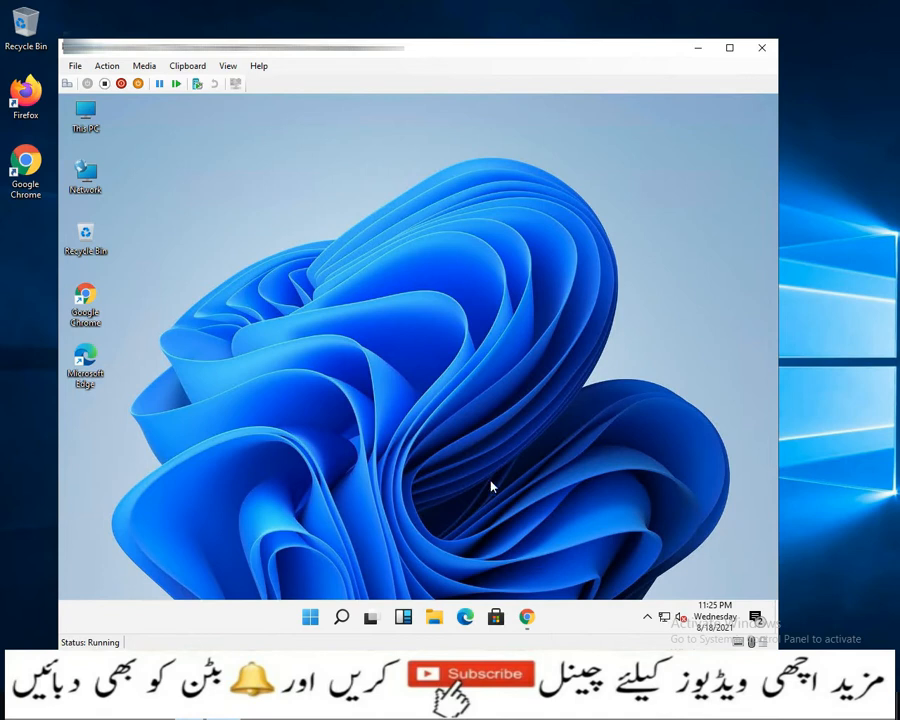
# - Open This PC, inspect the available actions for New Volume (D:), including Turn on BitLocker, and close the window
pyautogui.doubleClick(93, 118)
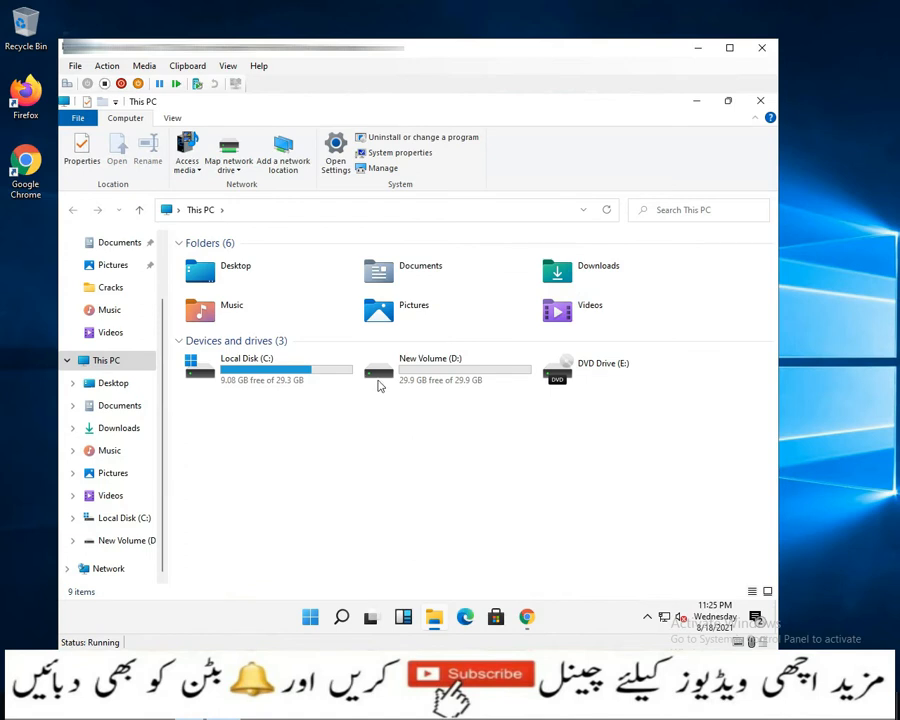
pyautogui.doubleClick(417, 370)
pyautogui.rightClick(417, 370)
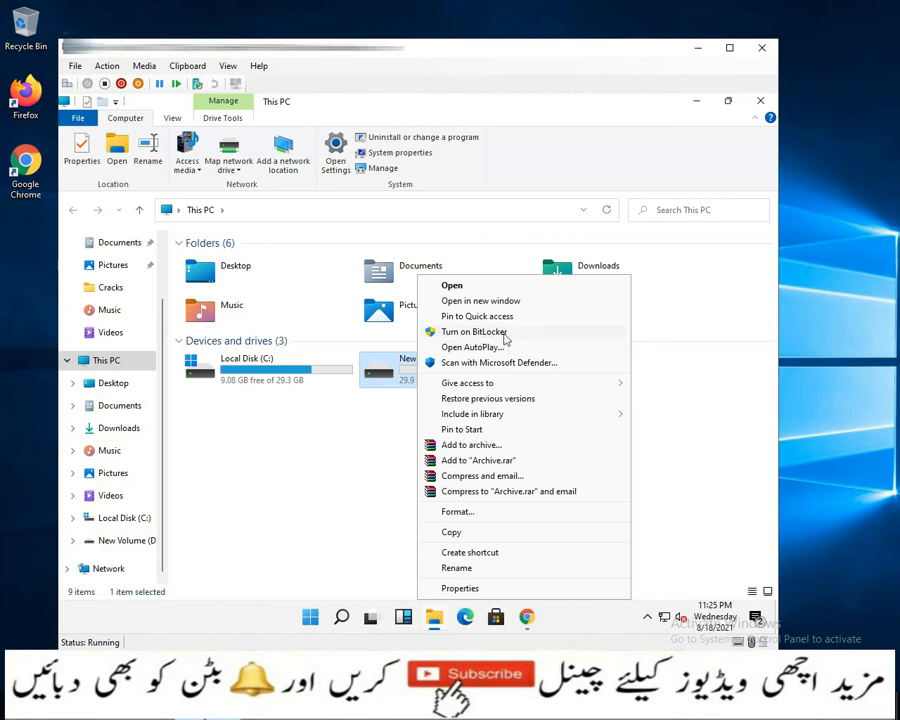
pyautogui.click(762, 105)
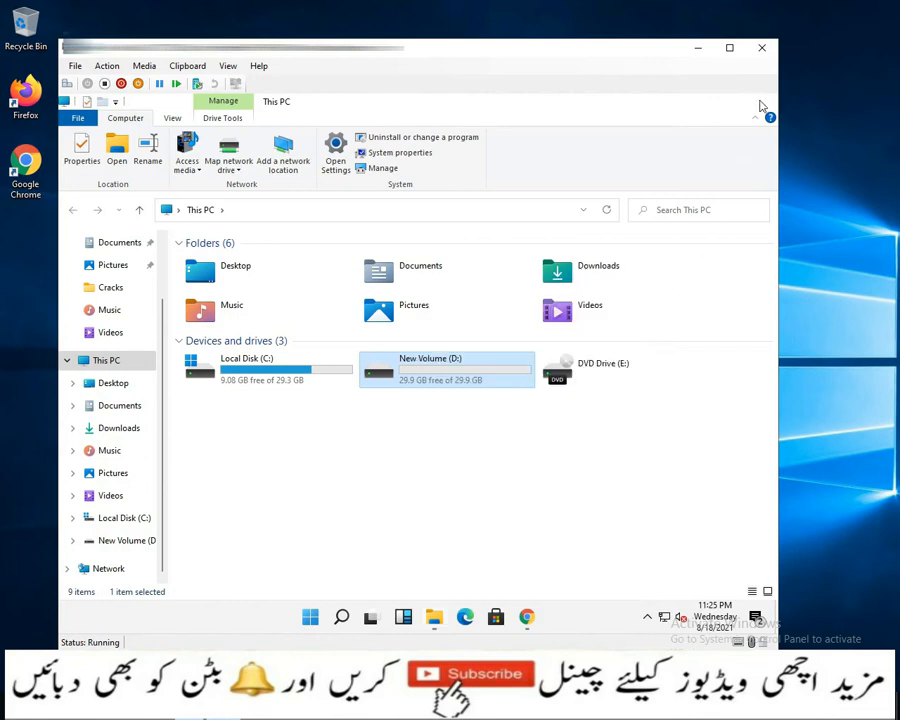
pyautogui.click(762, 104)
# - Open the BitLocker settings from This PC's properties and start turning on BitLocker for New Volume (D:)
pyautogui.rightClick(85, 120)
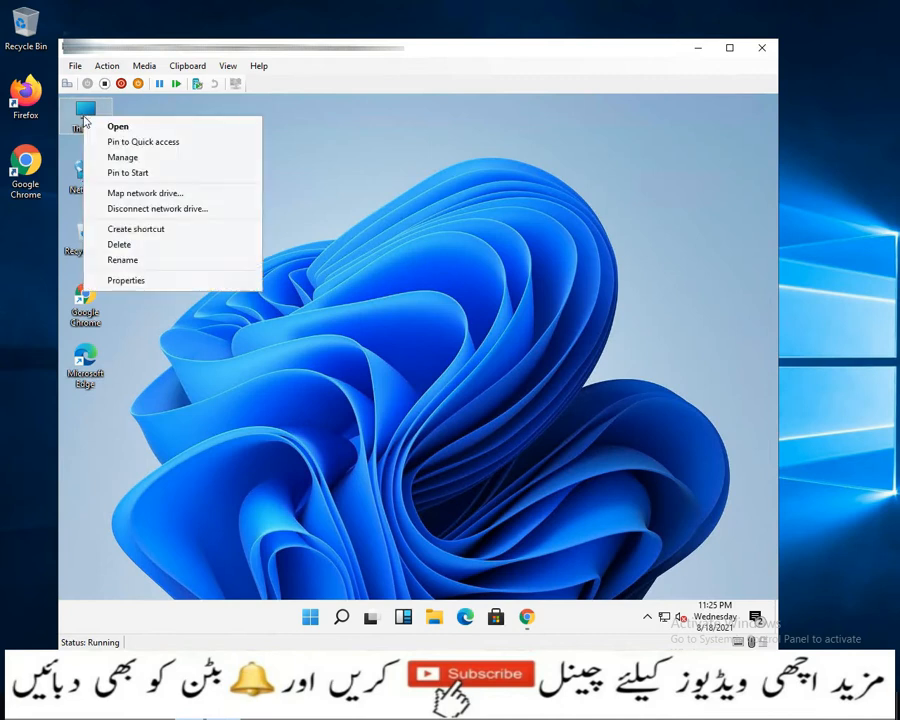
pyautogui.click(126, 281)
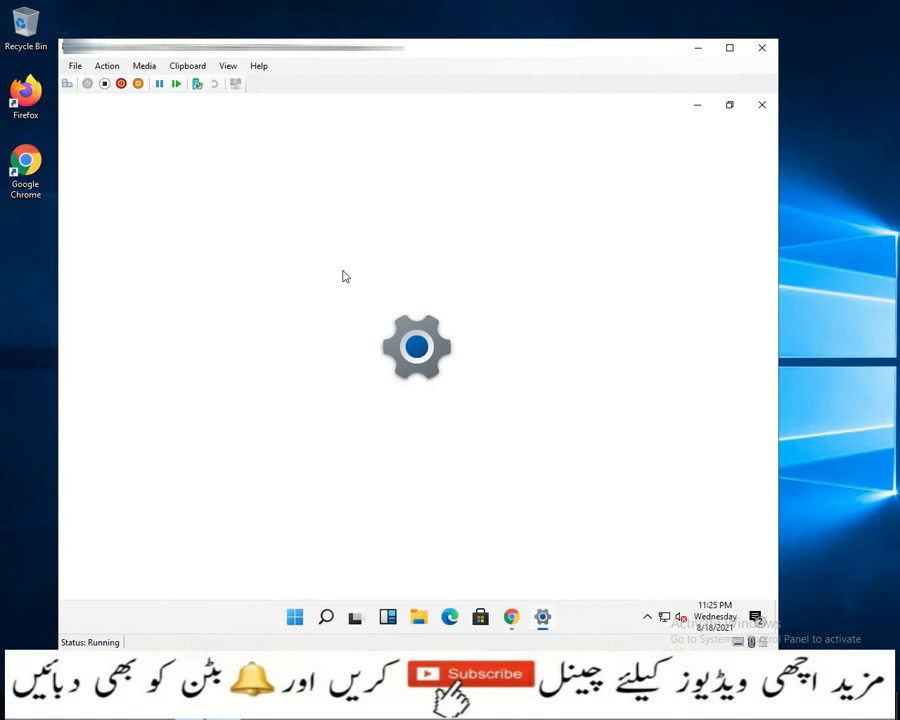
pyautogui.scroll(-10, 430, 380)
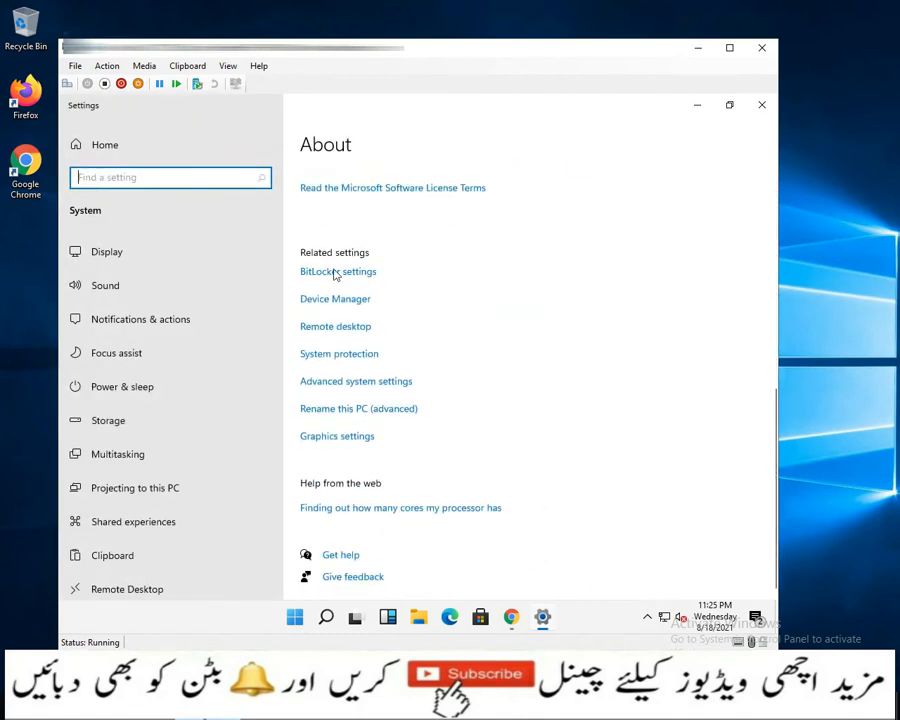
pyautogui.click(316, 274)
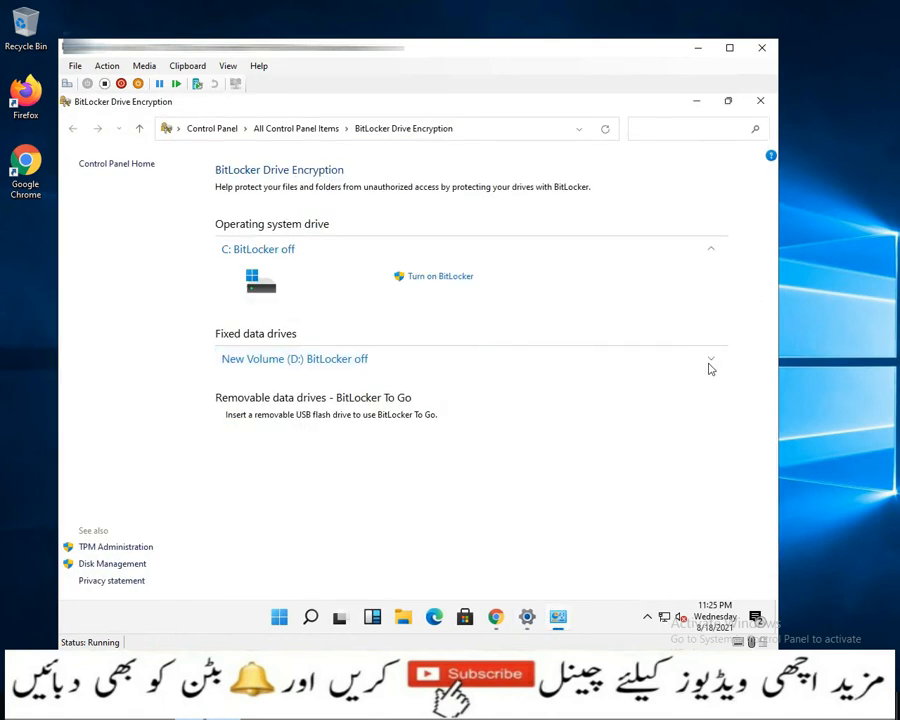
pyautogui.click(655, 363)
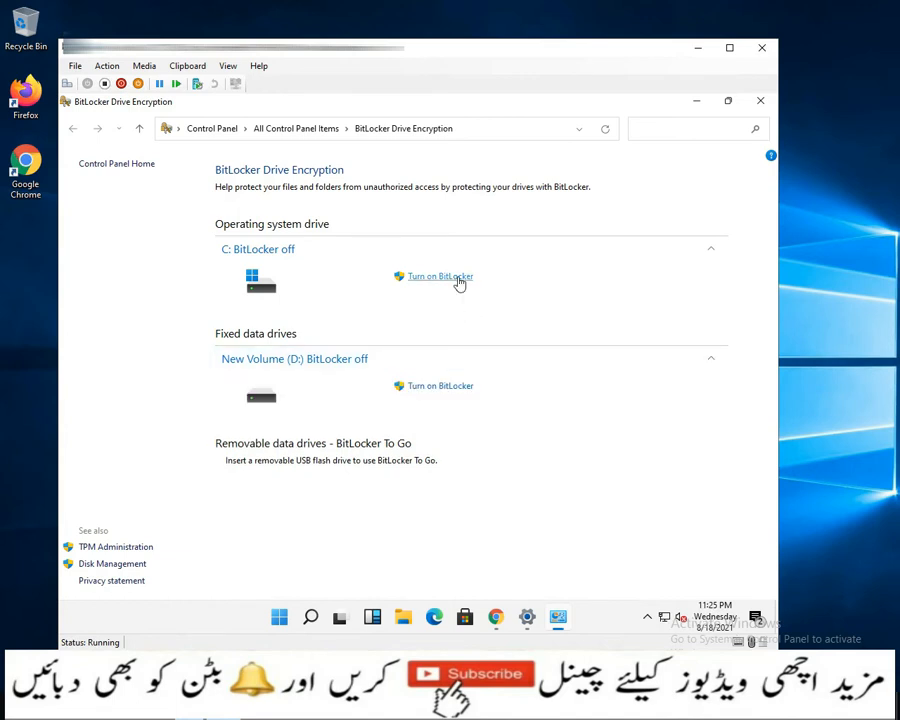
pyautogui.click(430, 389)
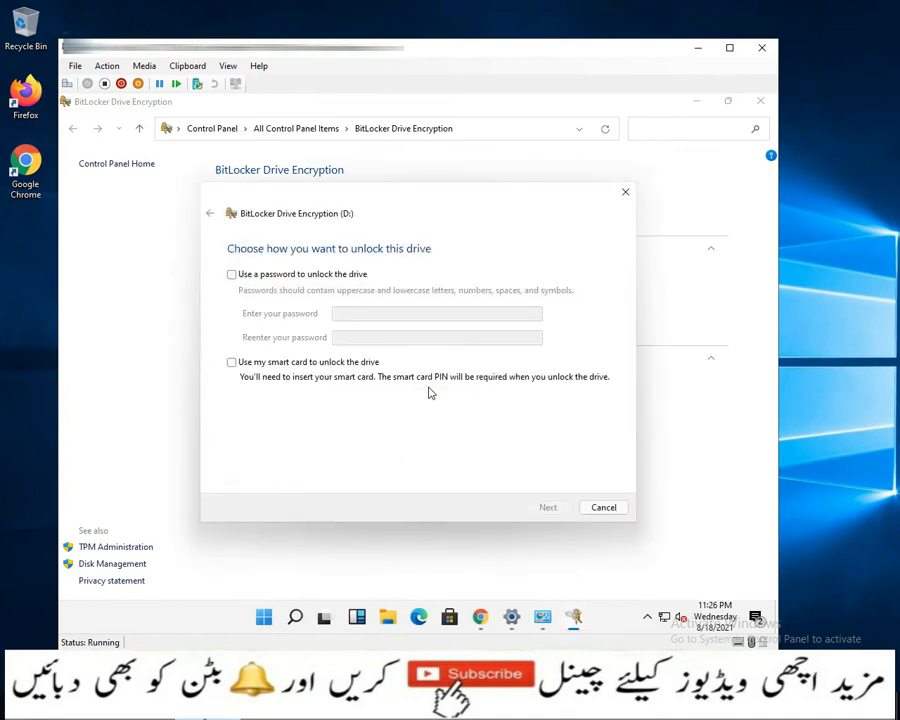
# - Choose to unlock drive D: with a password, enter and re-enter the drive password, and continue
pyautogui.click(232, 275)
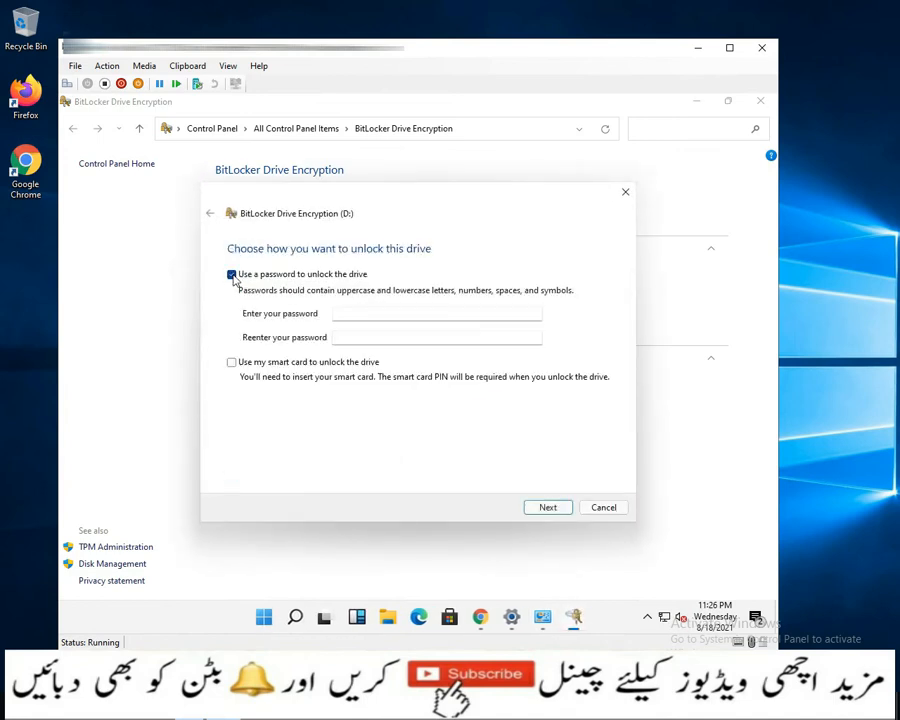
pyautogui.click(343, 313)
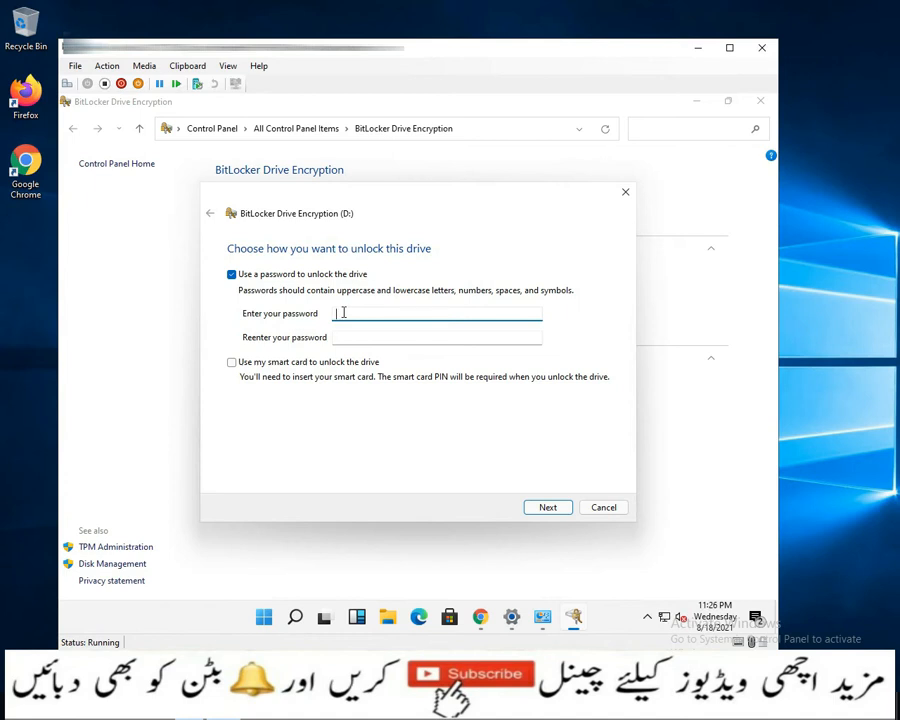
pyautogui.write('•••••••••')
pyautogui.press('Tab')
pyautogui.write('••••••••')
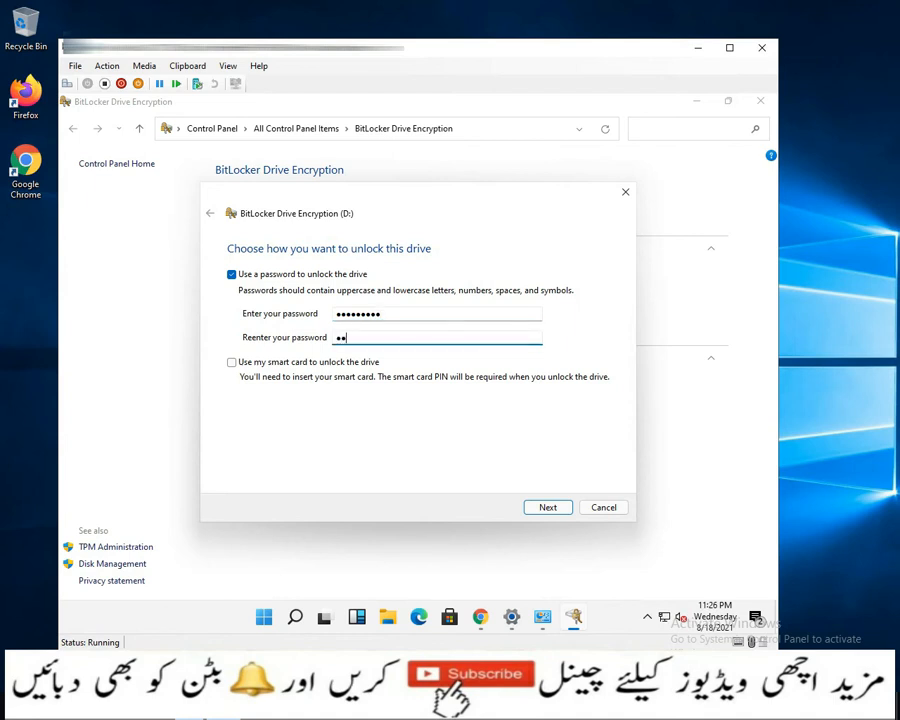
pyautogui.write('•')
pyautogui.click(545, 508)
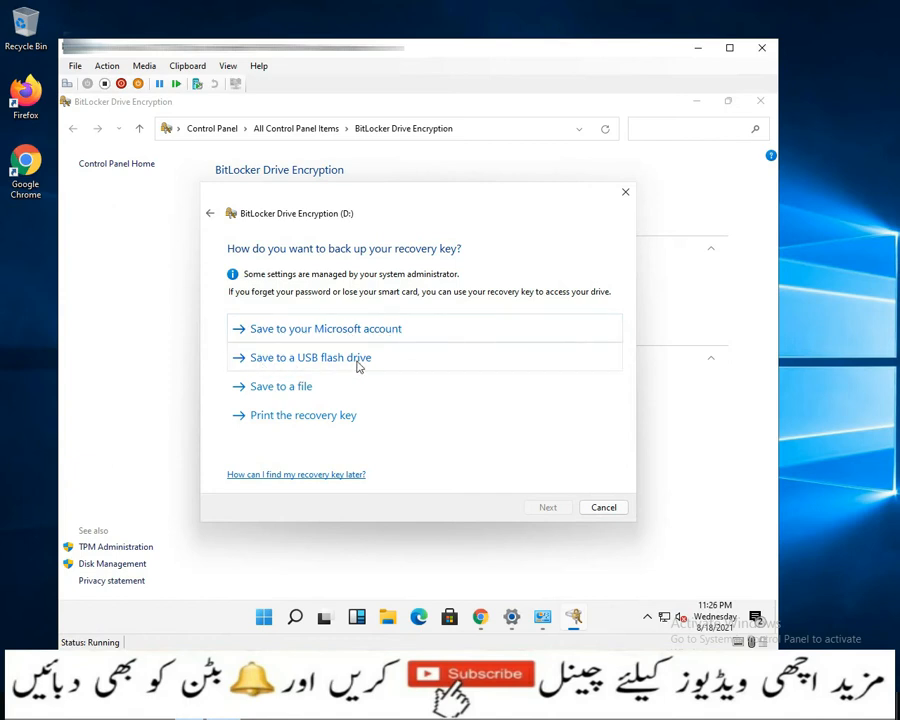
# - Back up the BitLocker recovery key as a text file on the Desktop and continue
pyautogui.click(275, 390)
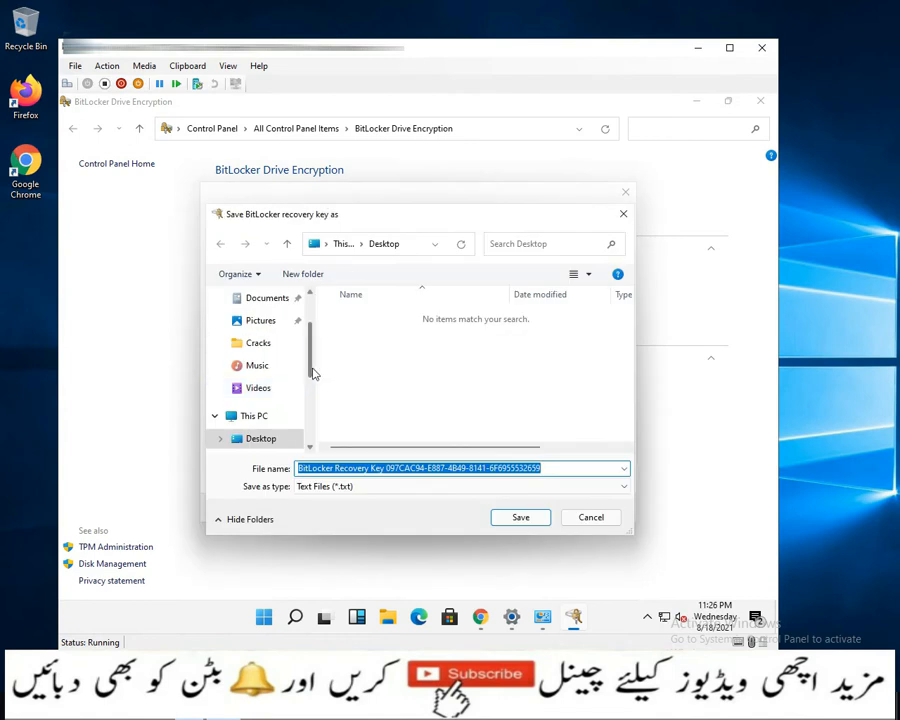
pyautogui.moveTo(312, 371); pyautogui.dragTo(314, 300)
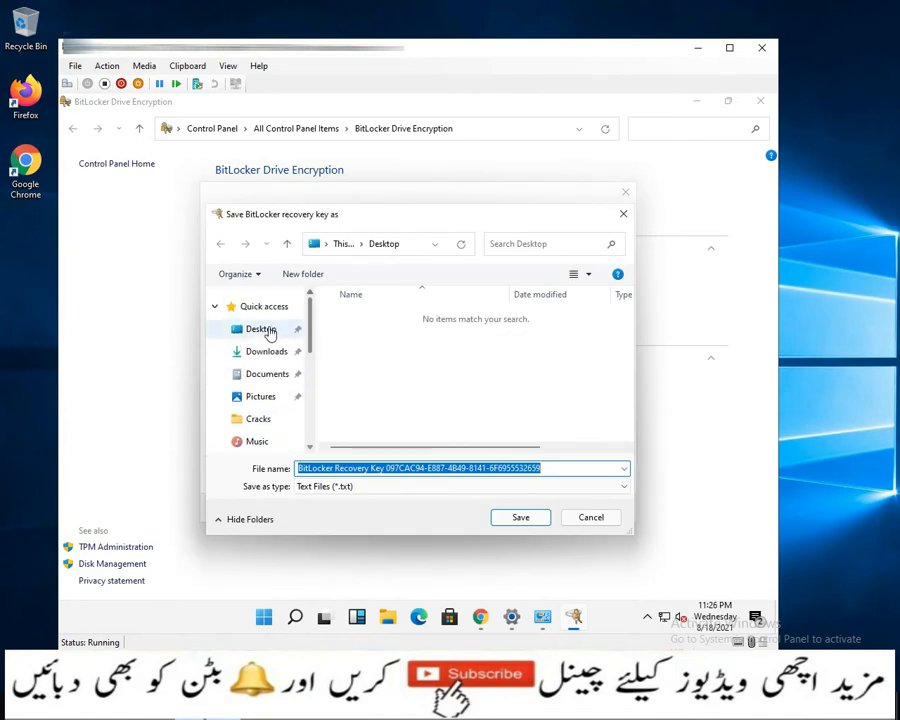
pyautogui.click(244, 332)
pyautogui.click(519, 519)
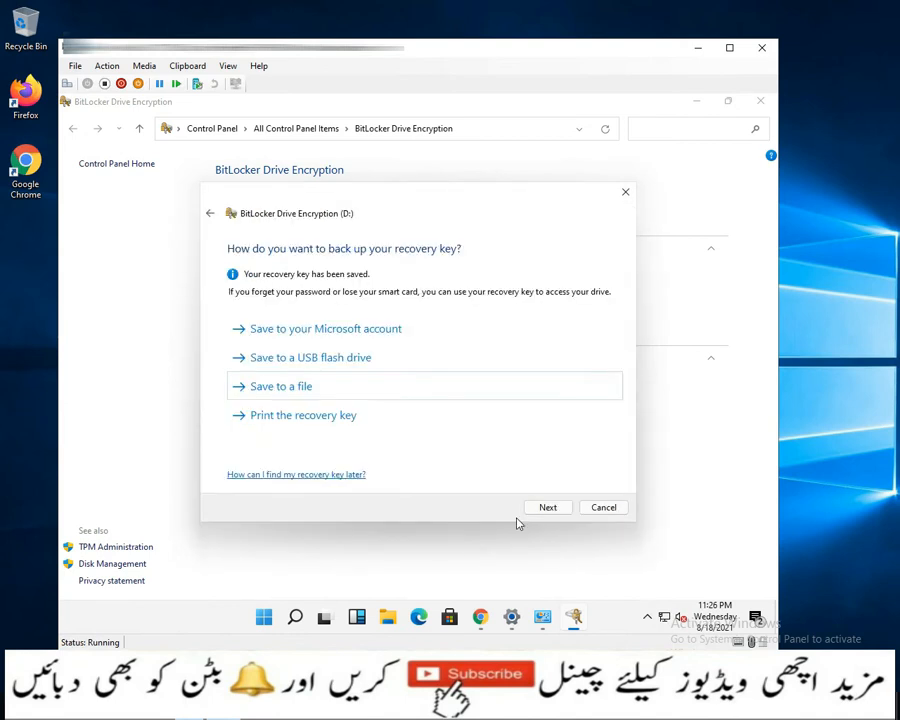
pyautogui.click(546, 509)
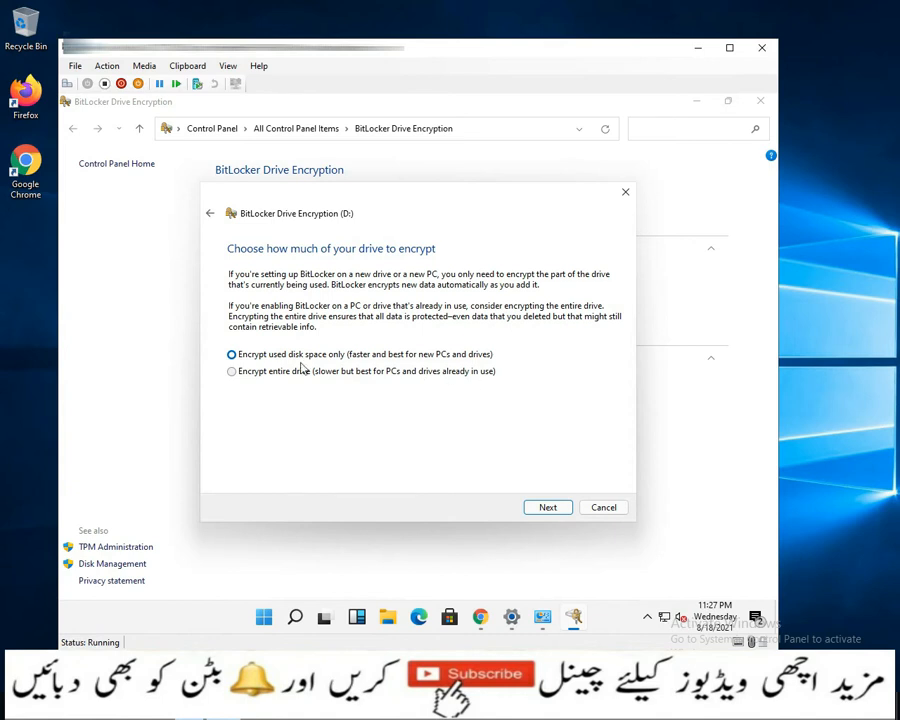
# - Encrypt used disk space only on drive D:, select Compatible mode, and start the encryption
pyautogui.click(546, 508)
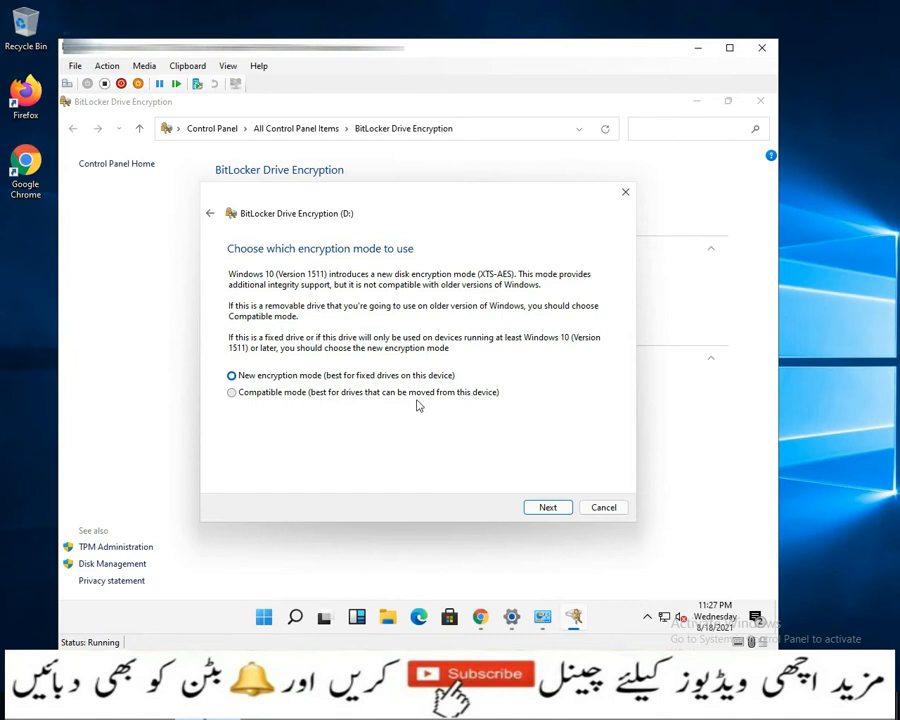
pyautogui.click(232, 393)
pyautogui.click(547, 507)
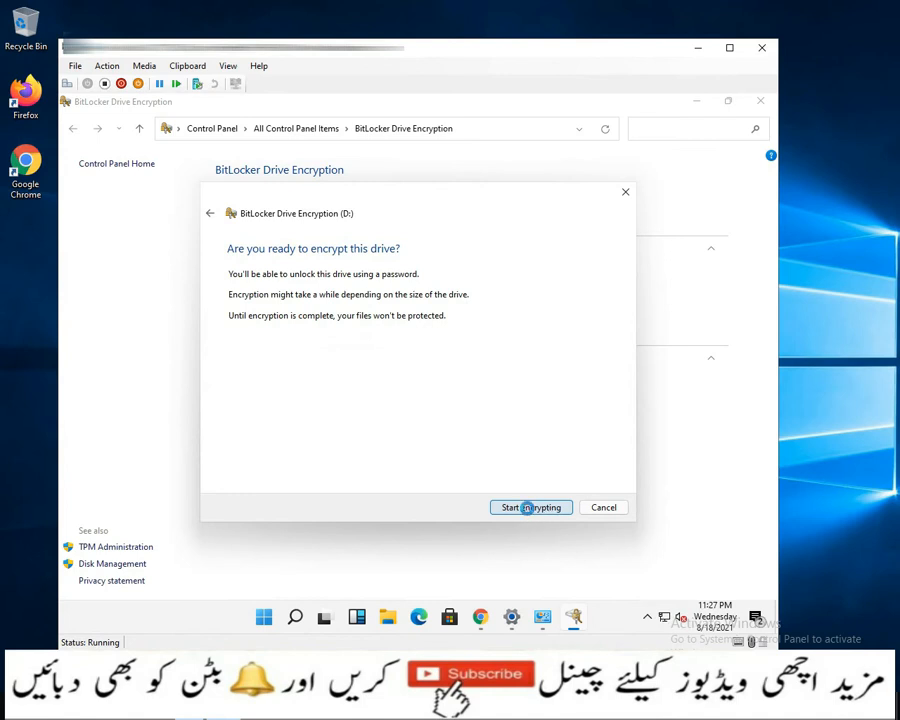
pyautogui.click(530, 508)
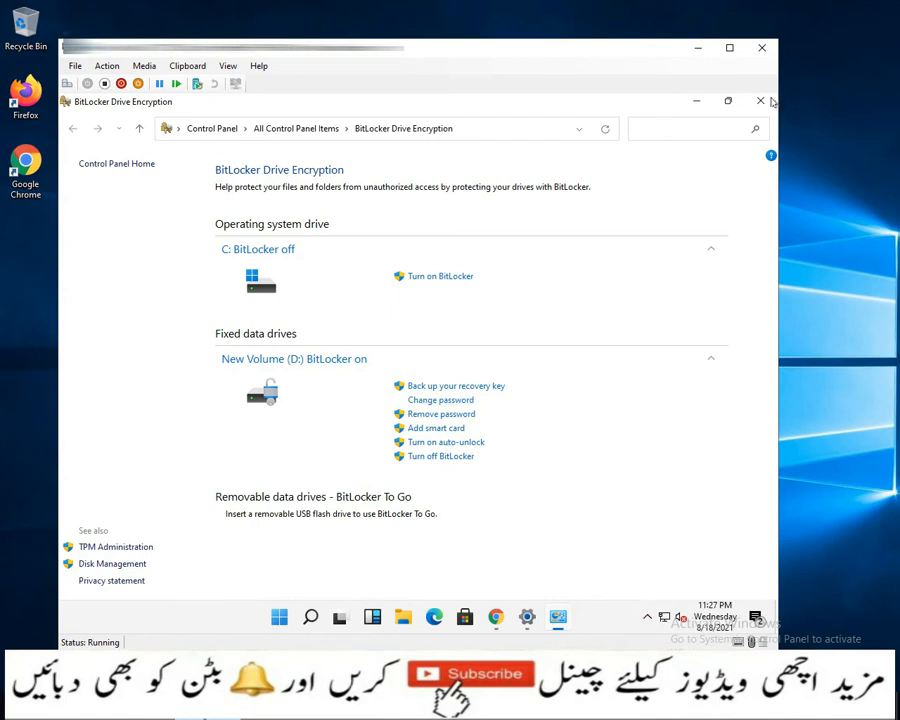
# - Put away the BitLocker and Settings windows, open New Volume (D:) from This PC to check access, and close it
pyautogui.click(698, 102)
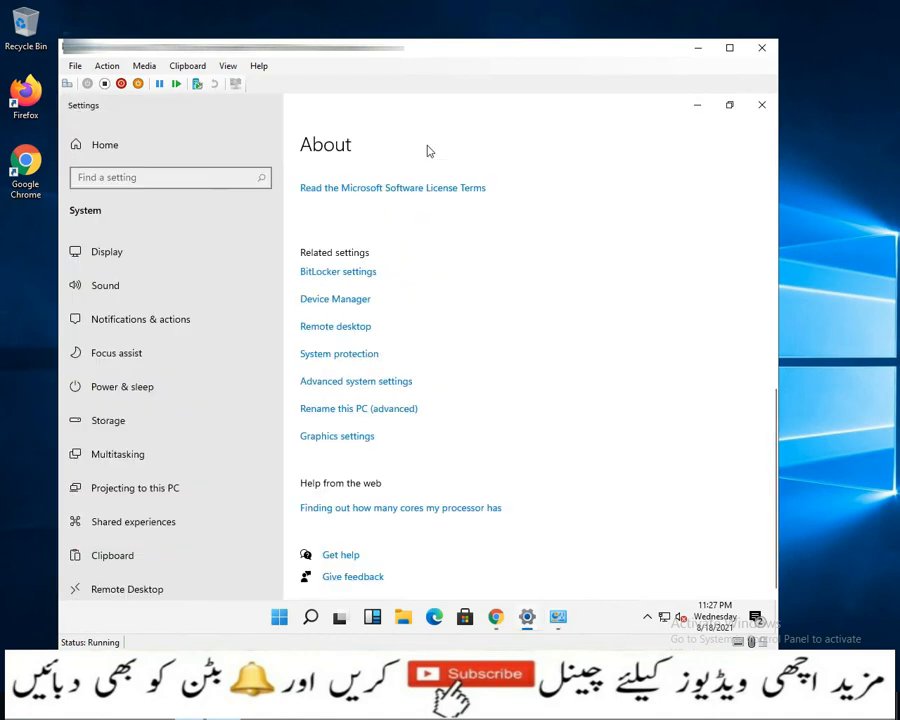
pyautogui.click(761, 105)
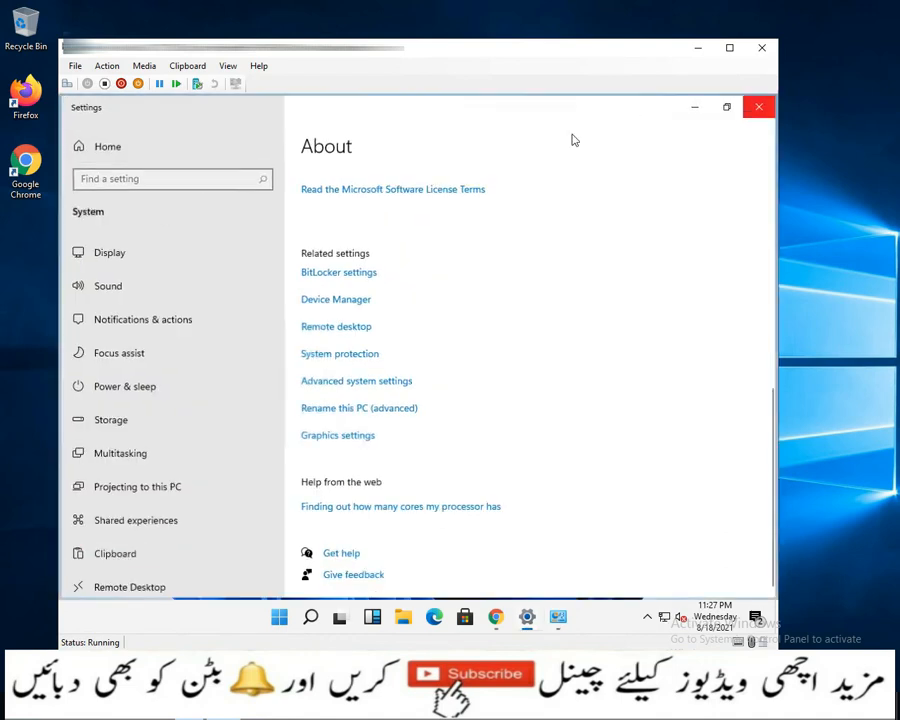
pyautogui.doubleClick(86, 118)
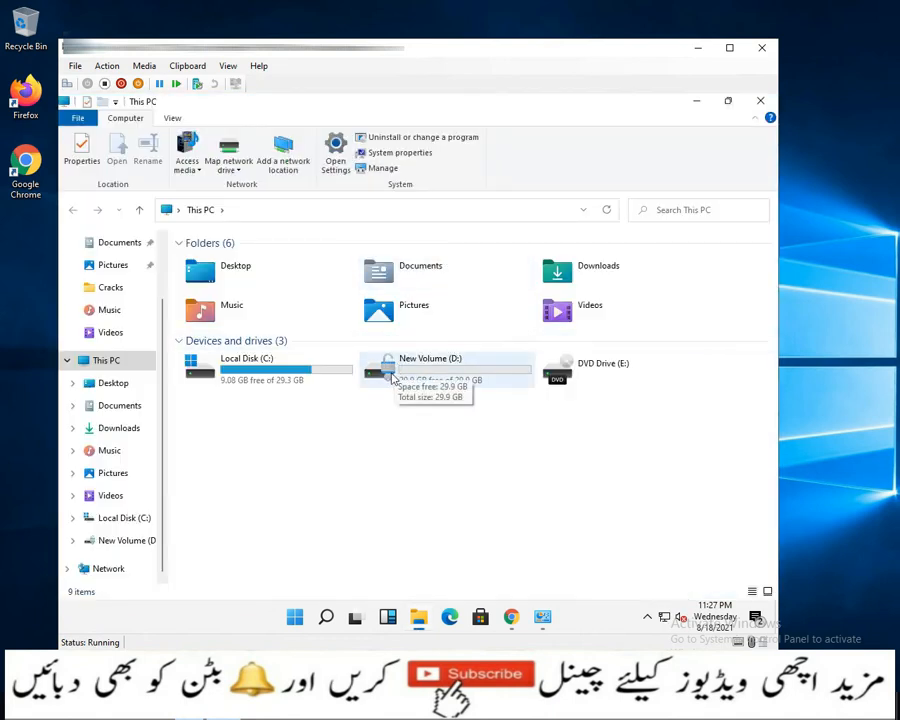
pyautogui.doubleClick(417, 373)
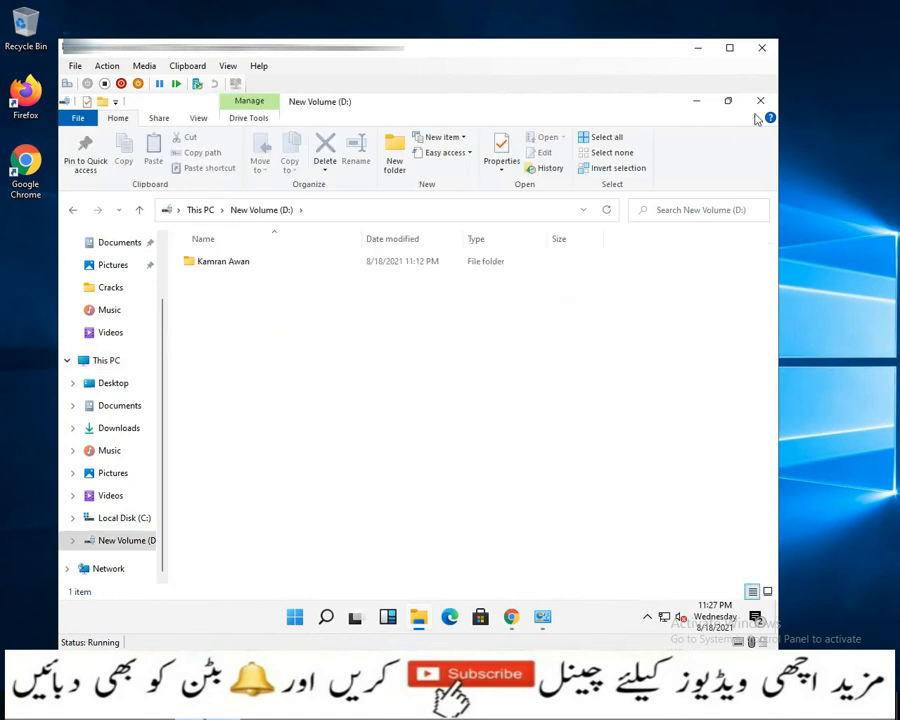
pyautogui.click(760, 108)
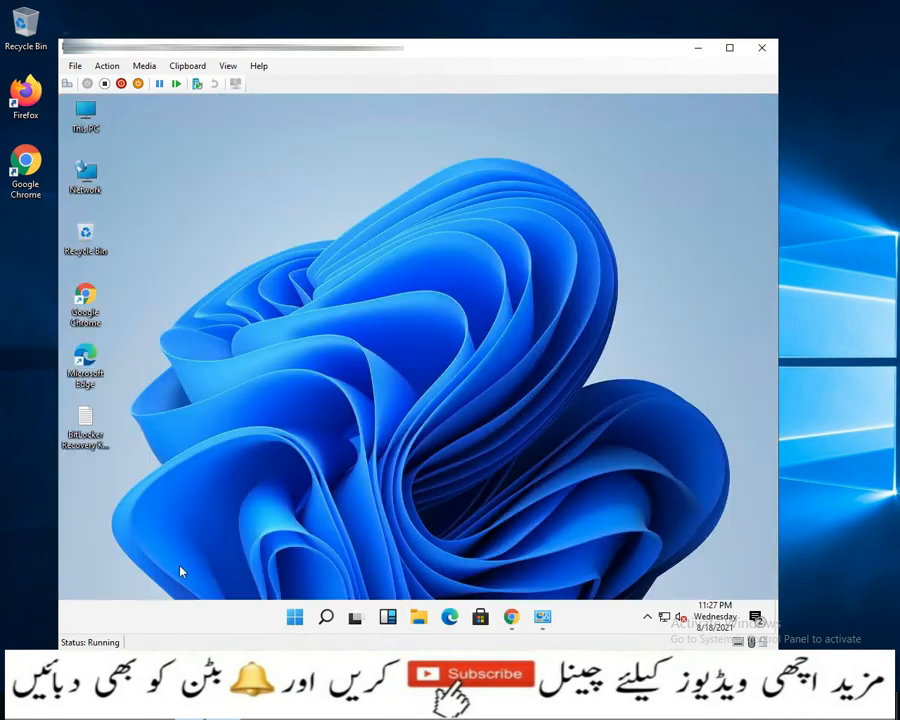
# - Restart the Windows virtual machine
pyautogui.rightClick(296, 619)
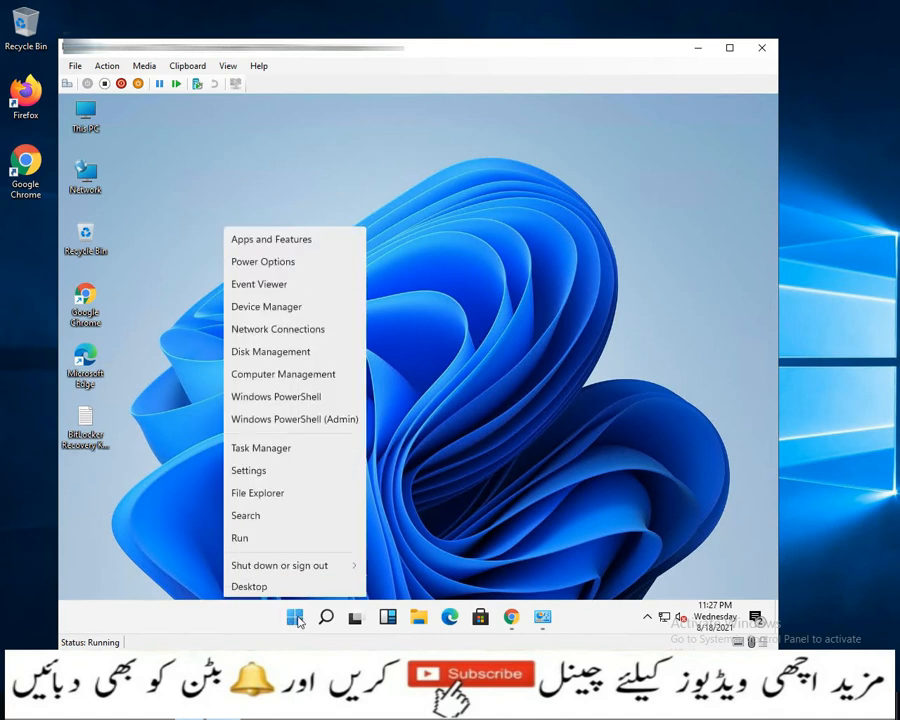
pyautogui.moveTo(357, 563)
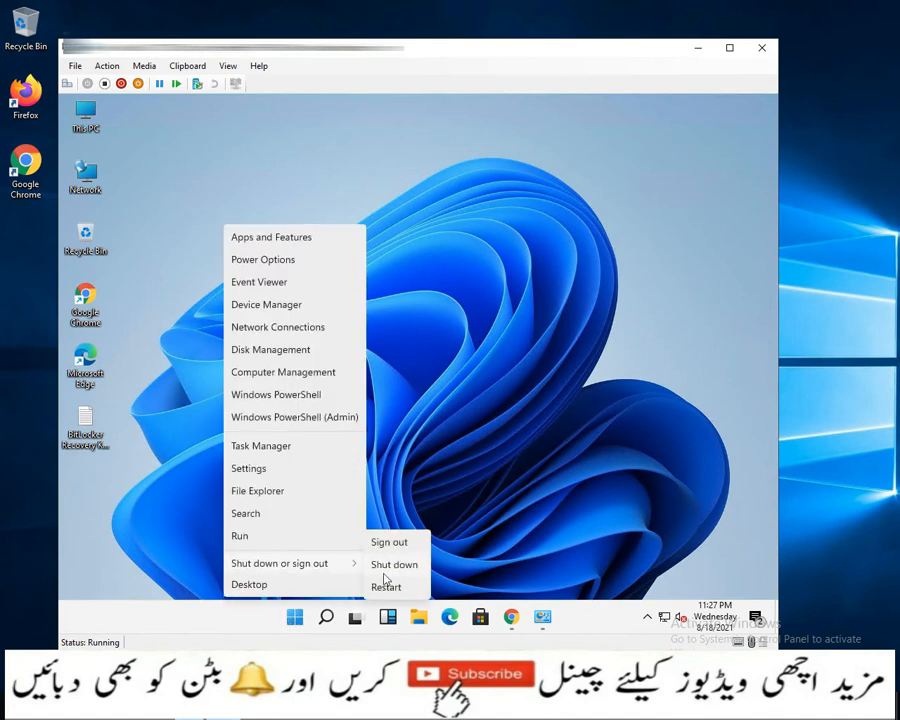
pyautogui.click(385, 587)
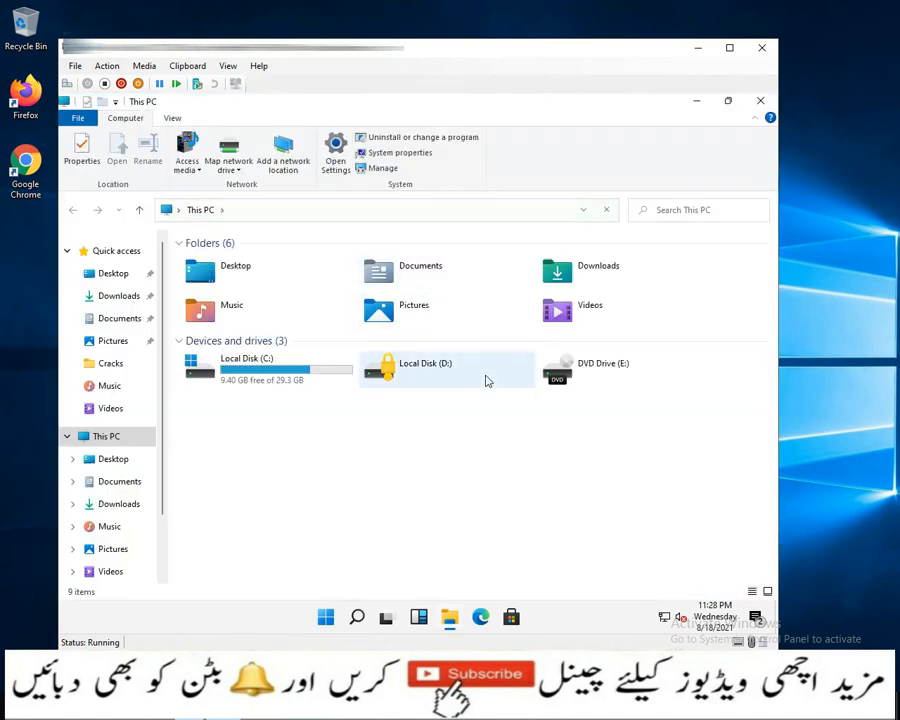
# - Unlock drive D: by entering the BitLocker password, dismiss the removable-drive action prompt, and close This PC
pyautogui.doubleClick(405, 376)
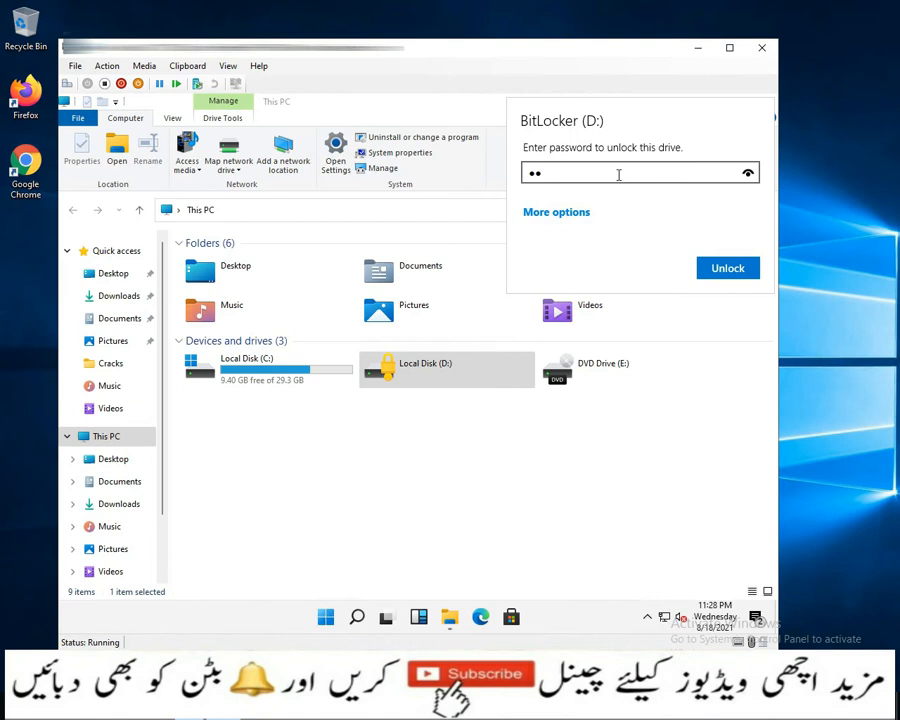
pyautogui.press('Return')
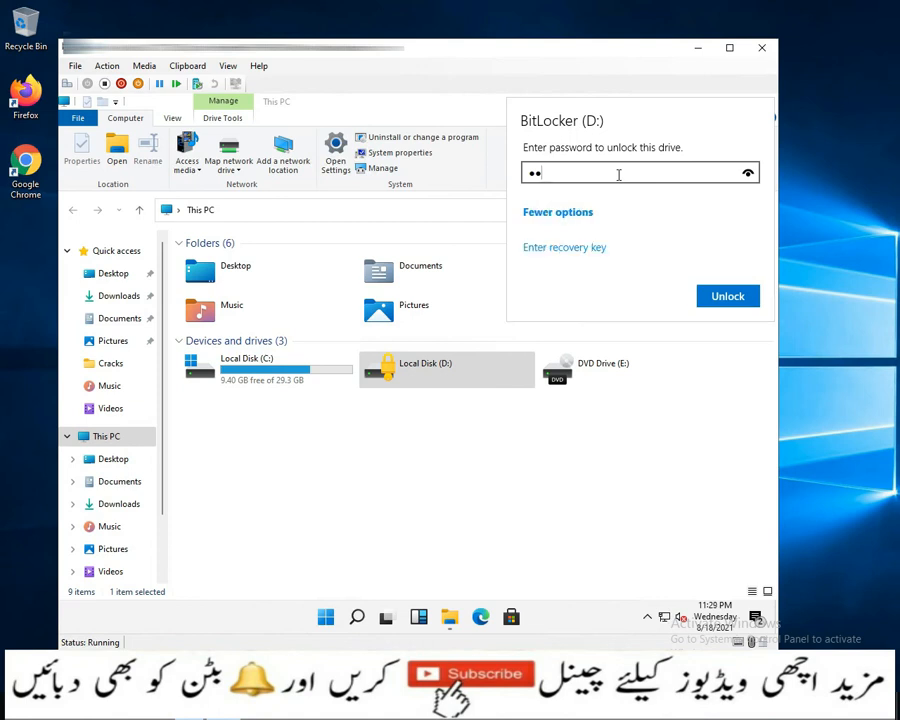
pyautogui.press('BackSpace')
pyautogui.write('•••••••')
pyautogui.click(722, 302)
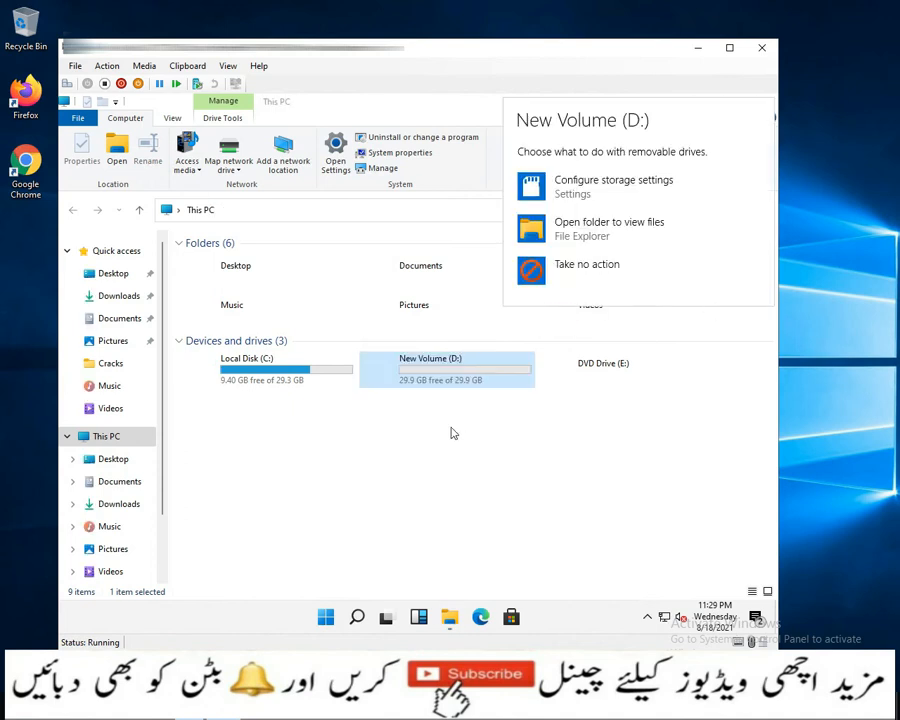
pyautogui.click(462, 379)
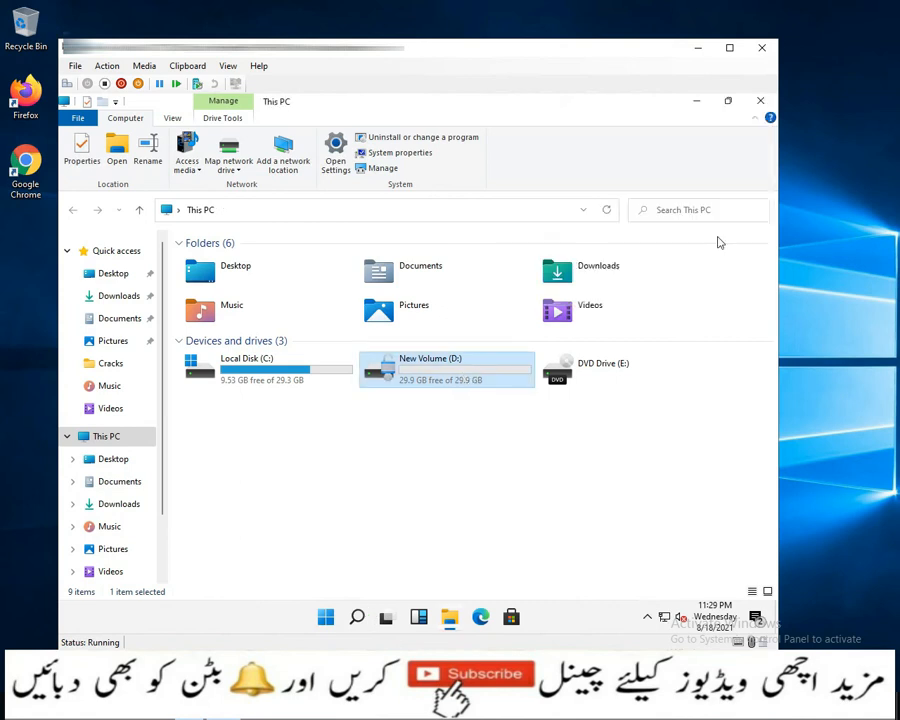
pyautogui.click(765, 102)
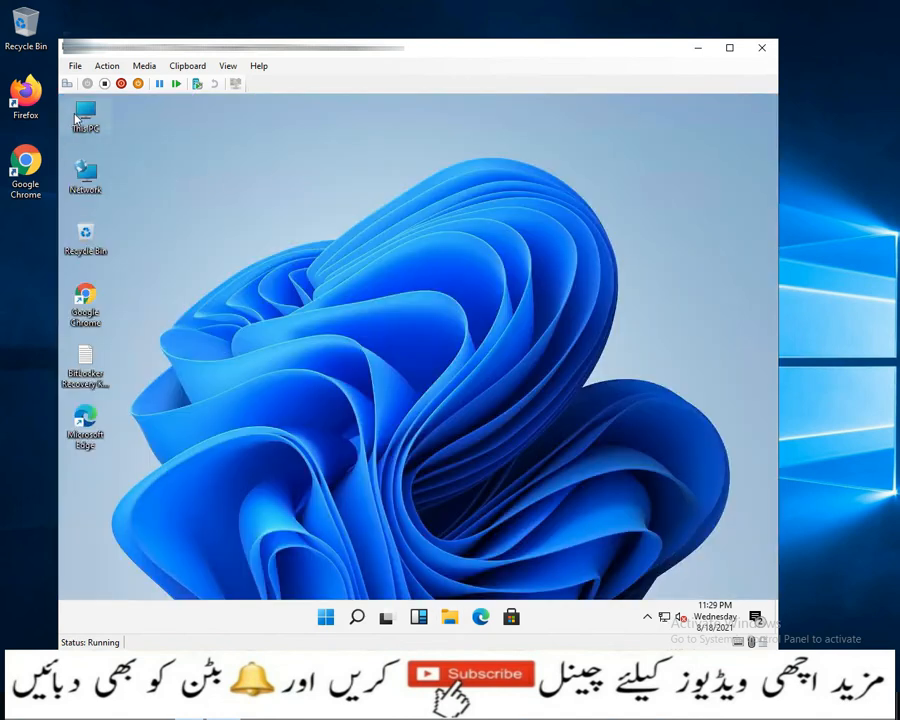
# - Open the BitLocker settings from This PC's properties and turn off BitLocker on New Volume (D:), confirming the decryption
pyautogui.rightClick(80, 115)
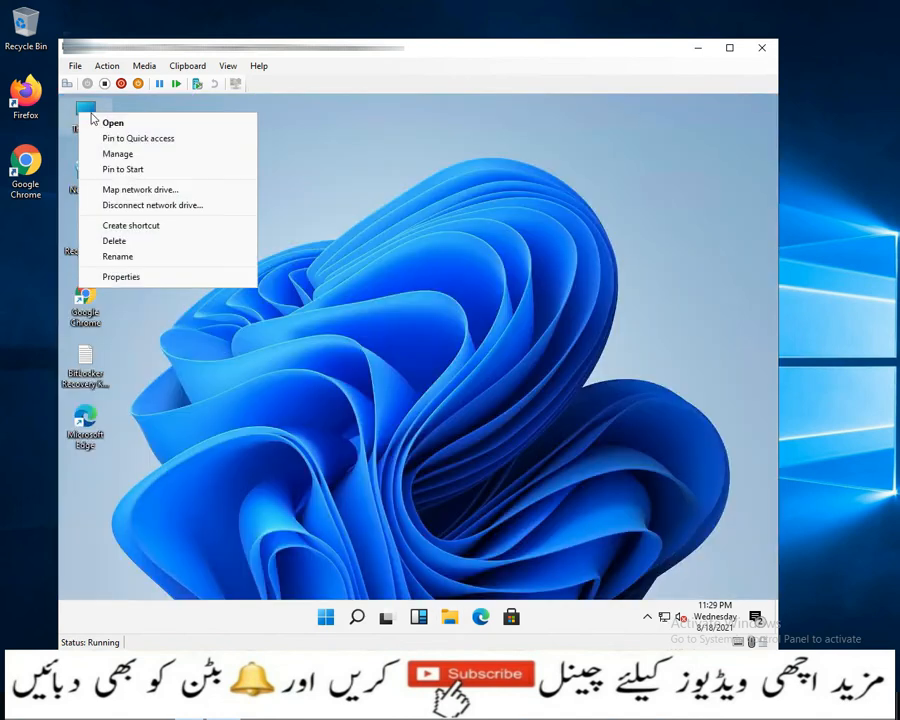
pyautogui.click(141, 281)
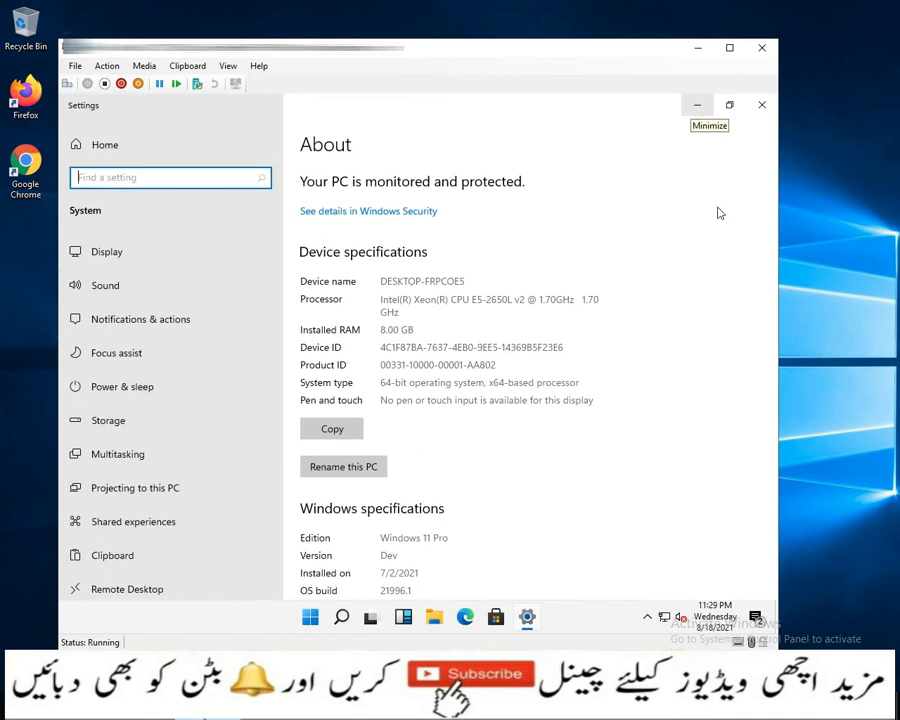
pyautogui.scroll(-10, 610, 431)
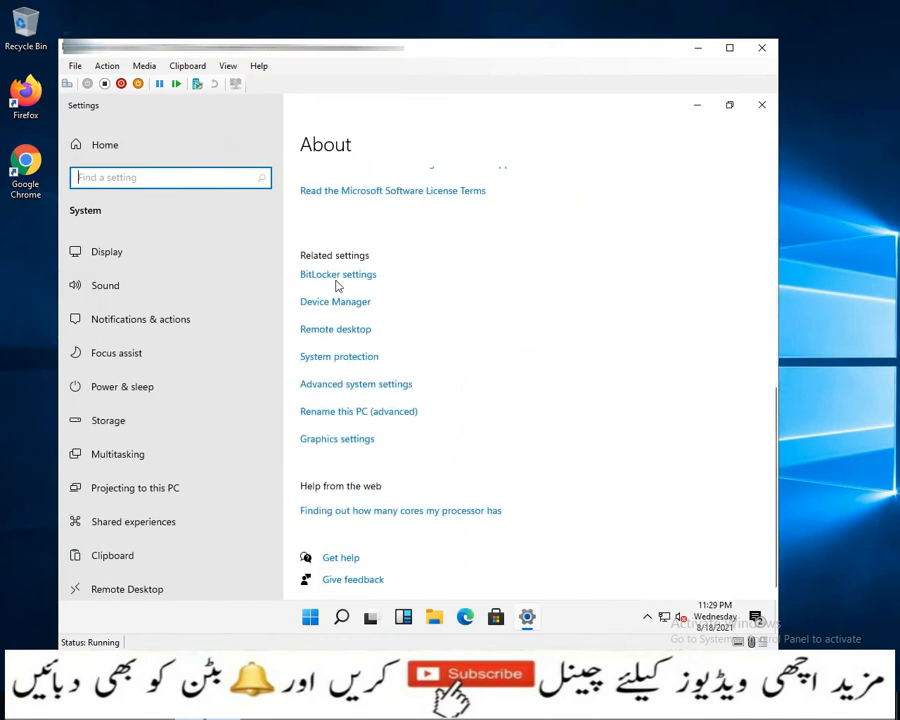
pyautogui.click(338, 281)
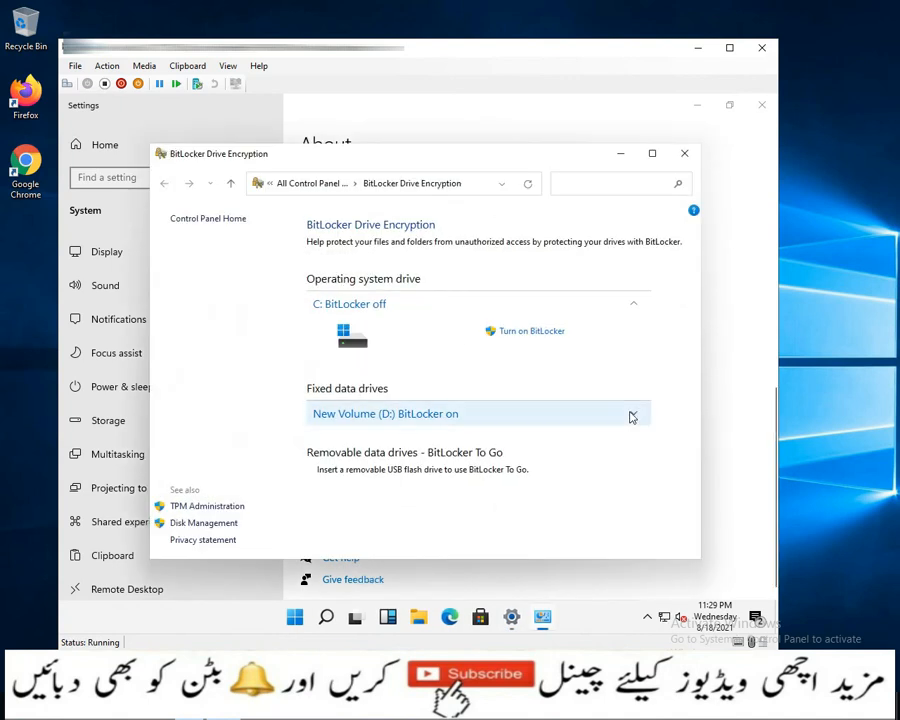
pyautogui.click(631, 416)
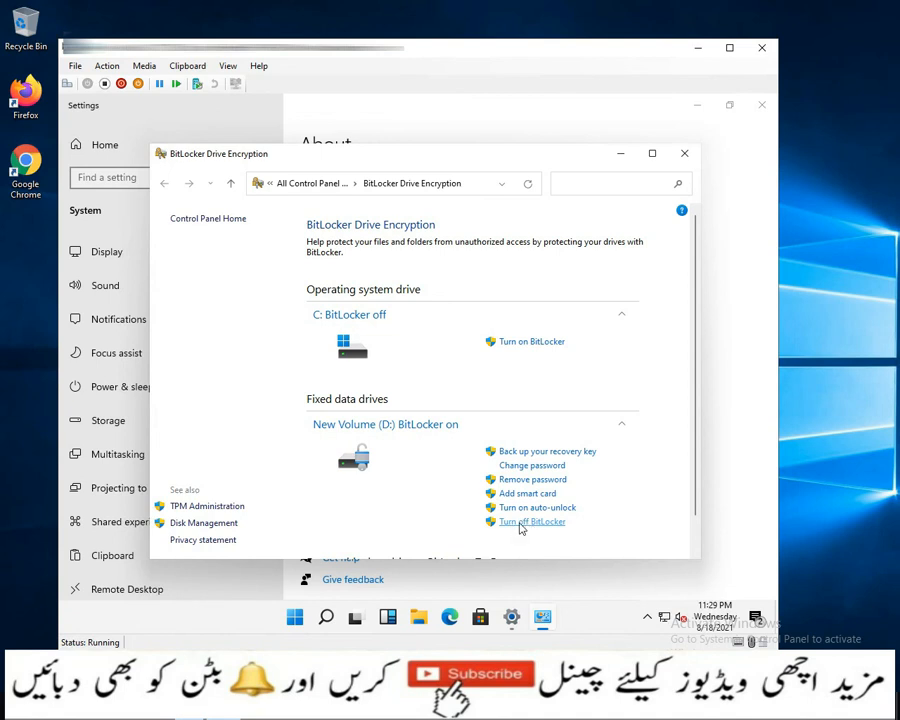
pyautogui.click(524, 525)
pyautogui.click(449, 400)
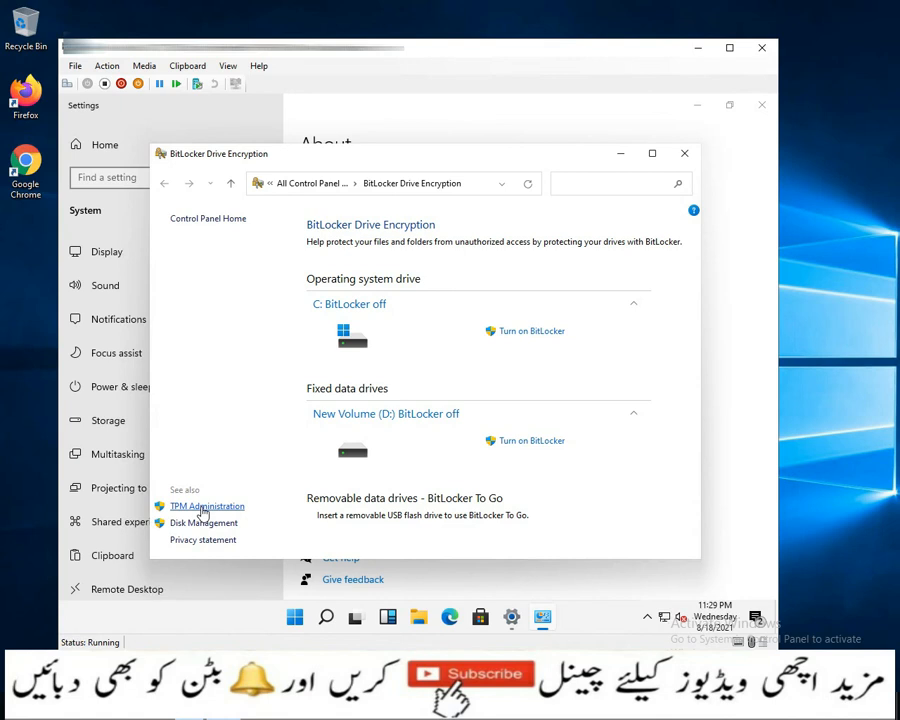
# - Check the computer's TPM status in TPM Administration, and close the TPM, BitLocker and Settings windows
pyautogui.click(203, 507)
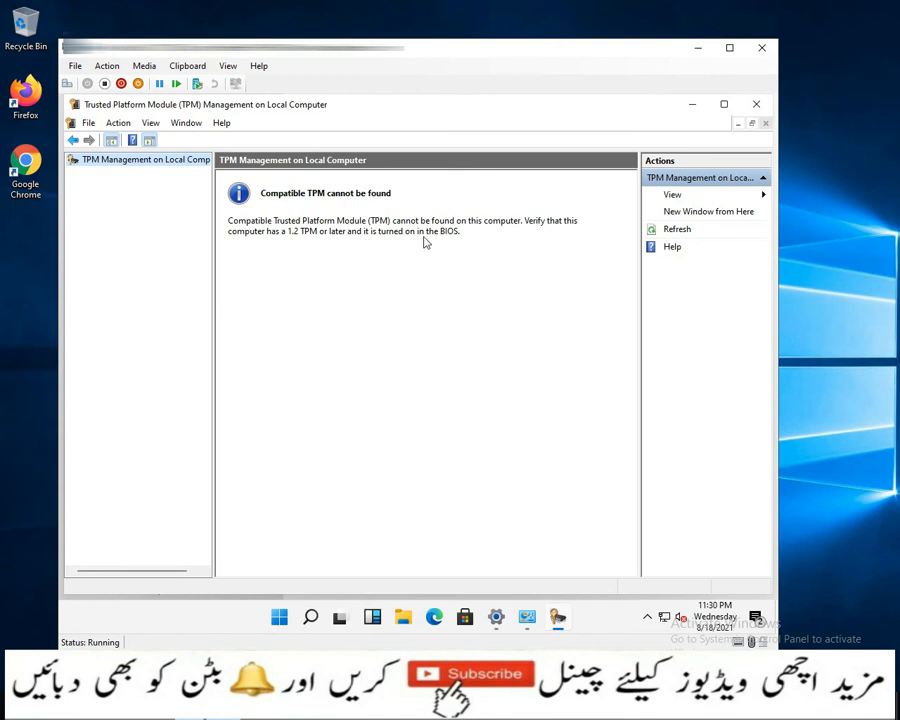
pyautogui.click(756, 106)
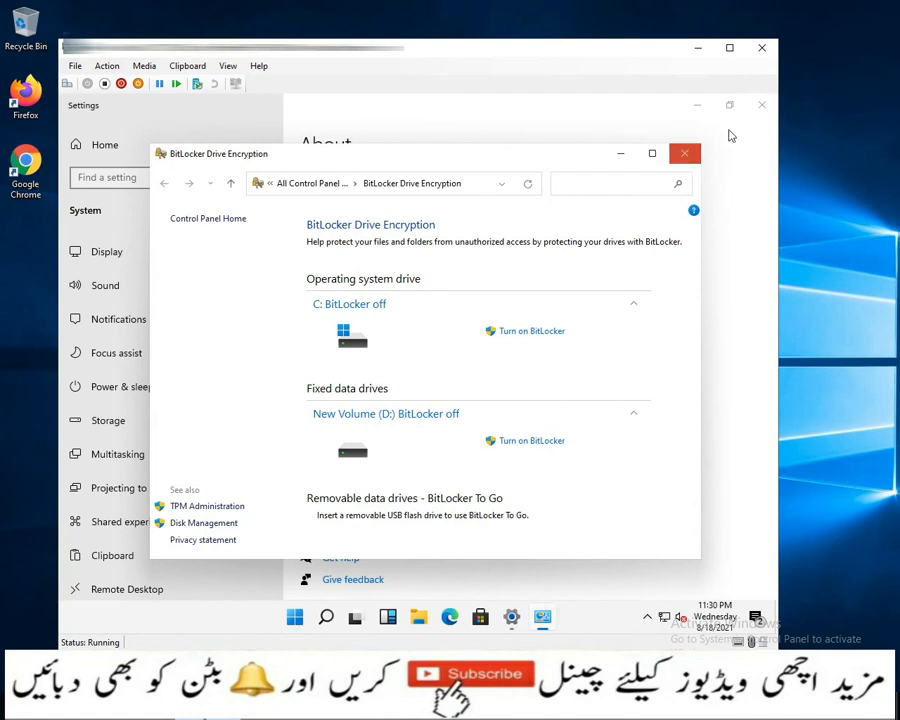
pyautogui.click(684, 156)
pyautogui.click(762, 106)
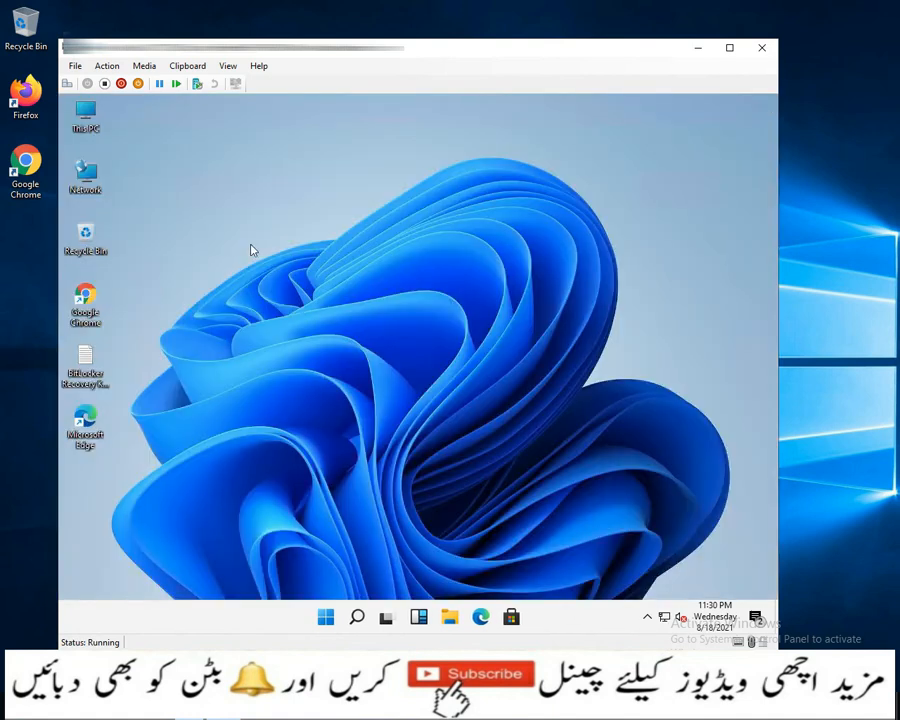
# - Open the BitLocker recovery key text file on the desktop, highlight its identifier and recovery key, and close it
pyautogui.click(88, 360)
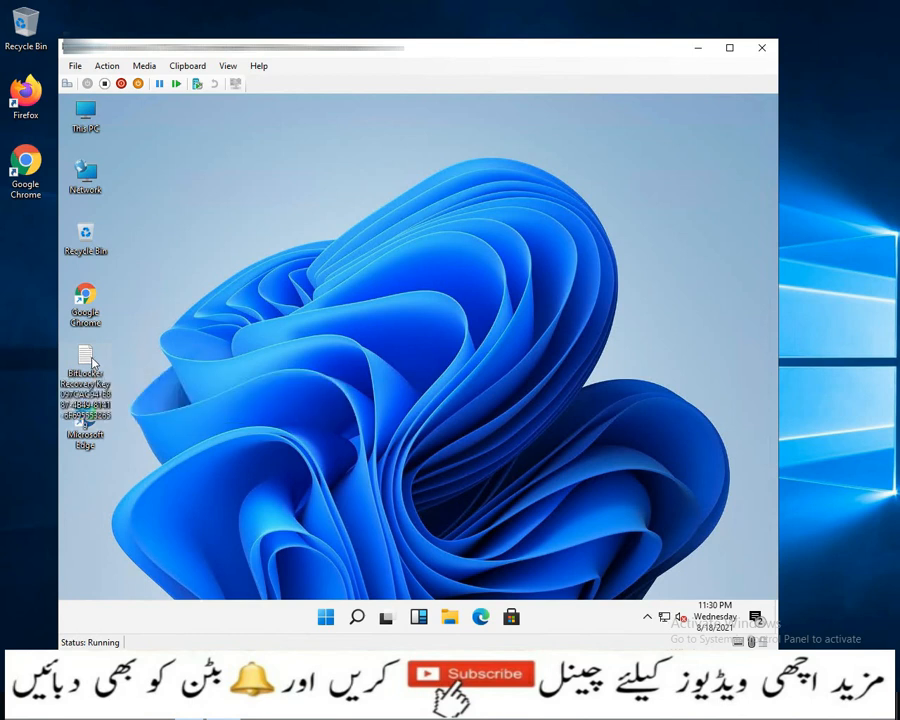
pyautogui.doubleClick(88, 360)
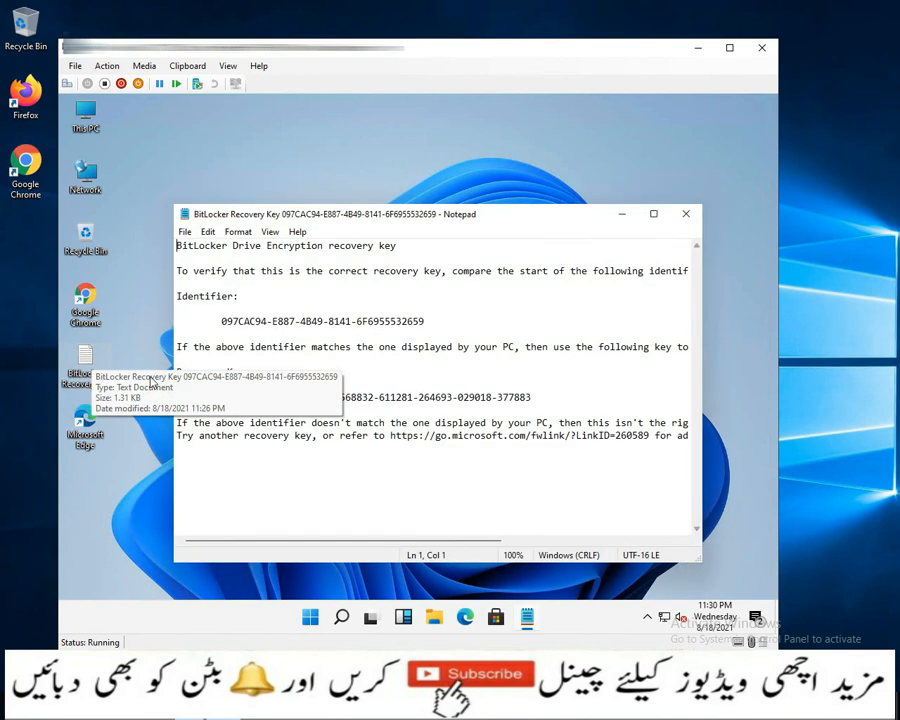
pyautogui.moveTo(224, 323); pyautogui.dragTo(430, 320)
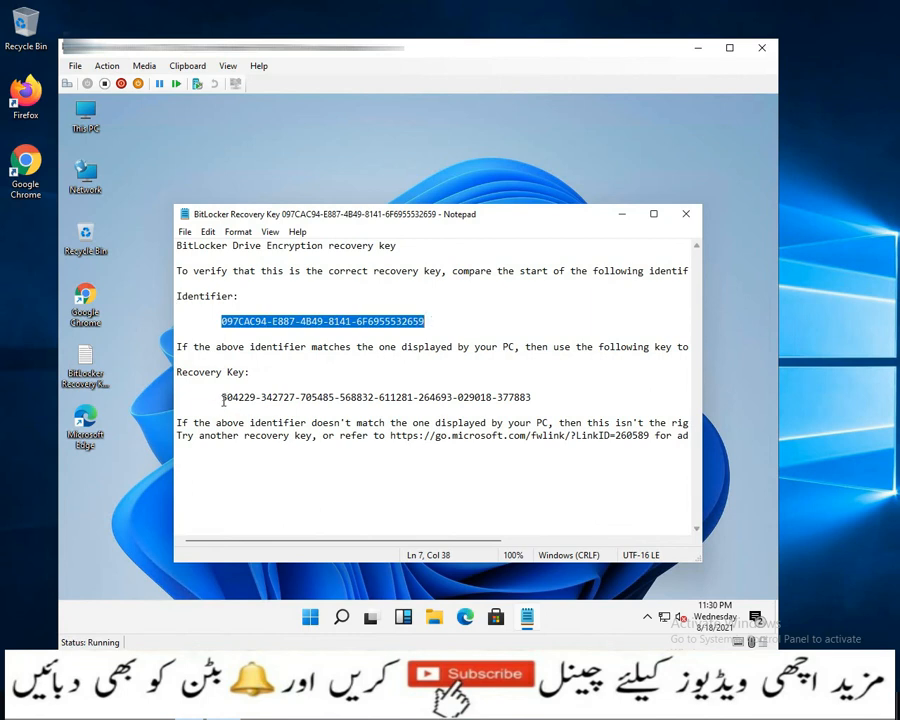
pyautogui.moveTo(222, 397); pyautogui.dragTo(544, 401)
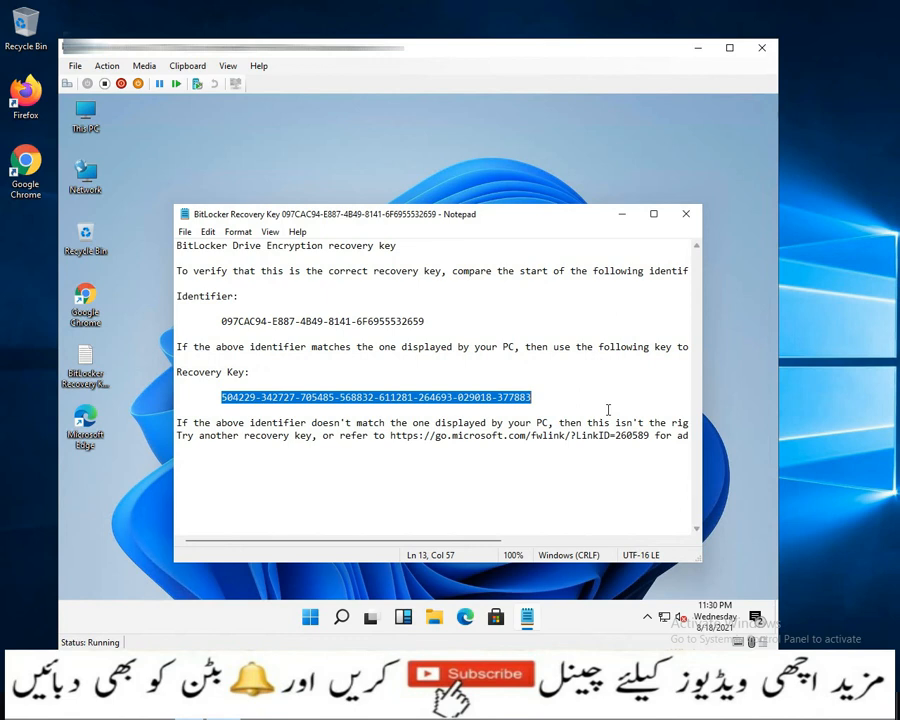
pyautogui.click(687, 216)
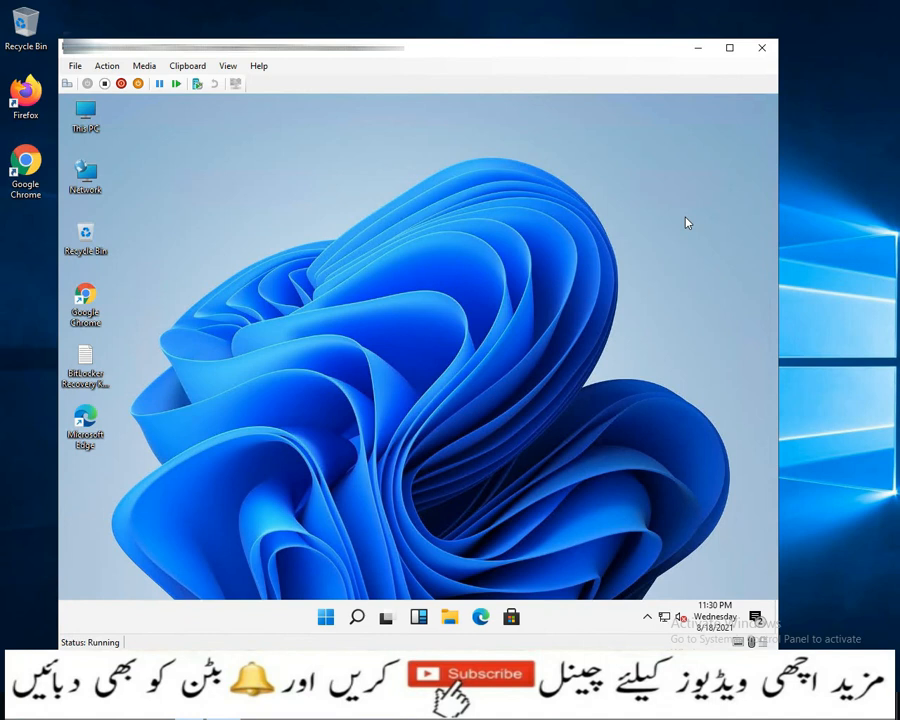